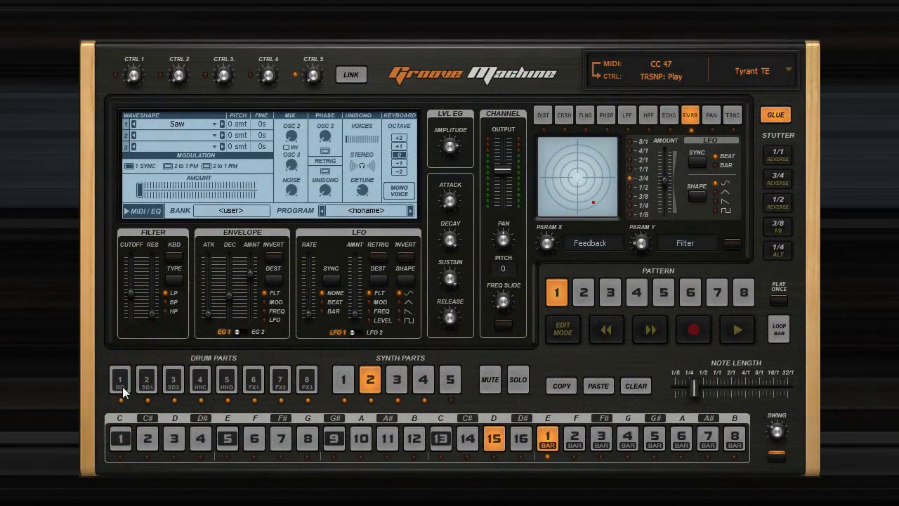
Select drum part 1 (BD) to show its Club Kick 03 bass drum sample.
{"action": "left_click", "coordinate": [121, 383]}
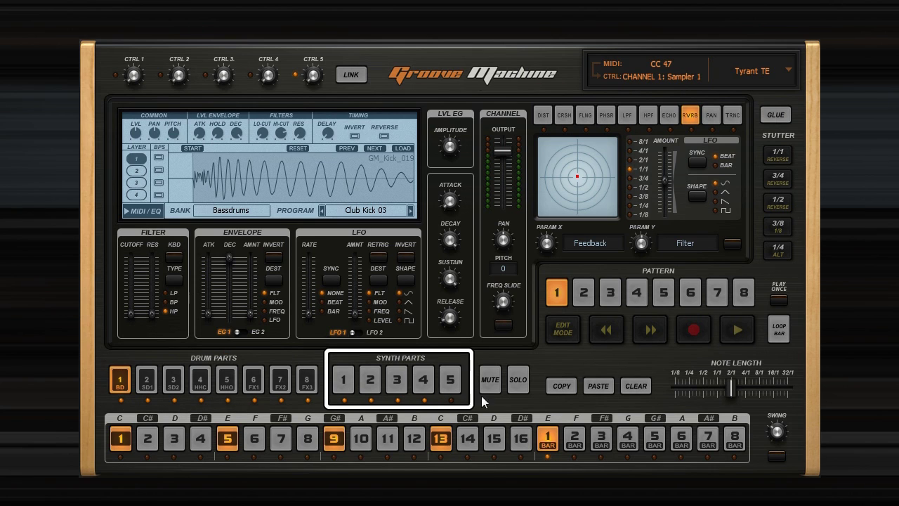
{"action": "left_click", "coordinate": [147, 381]}
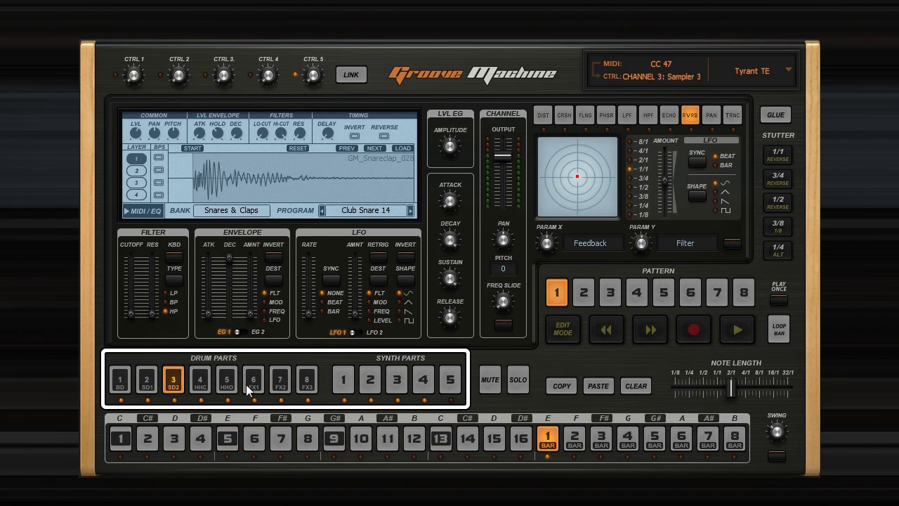
{"action": "left_click", "coordinate": [350, 380]}
{"action": "left_click", "coordinate": [372, 380]}
{"action": "left_click", "coordinate": [400, 379]}
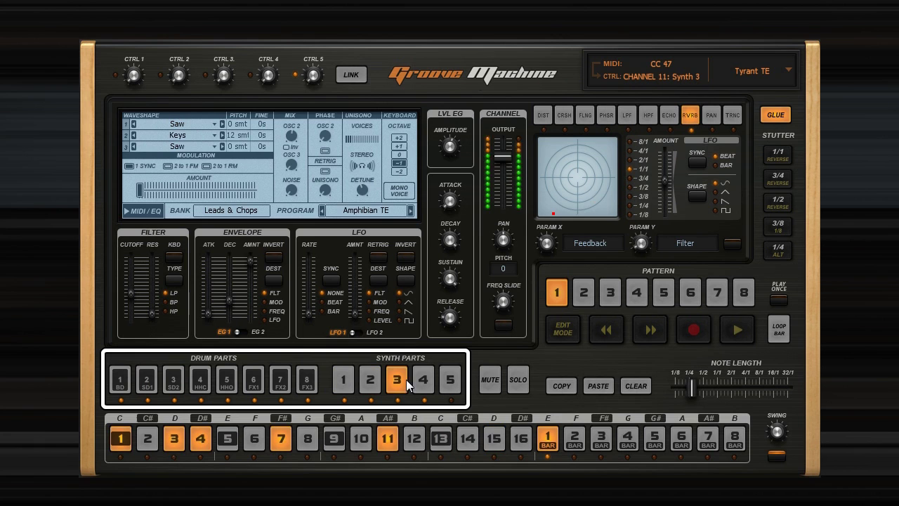
{"action": "left_click", "coordinate": [120, 383]}
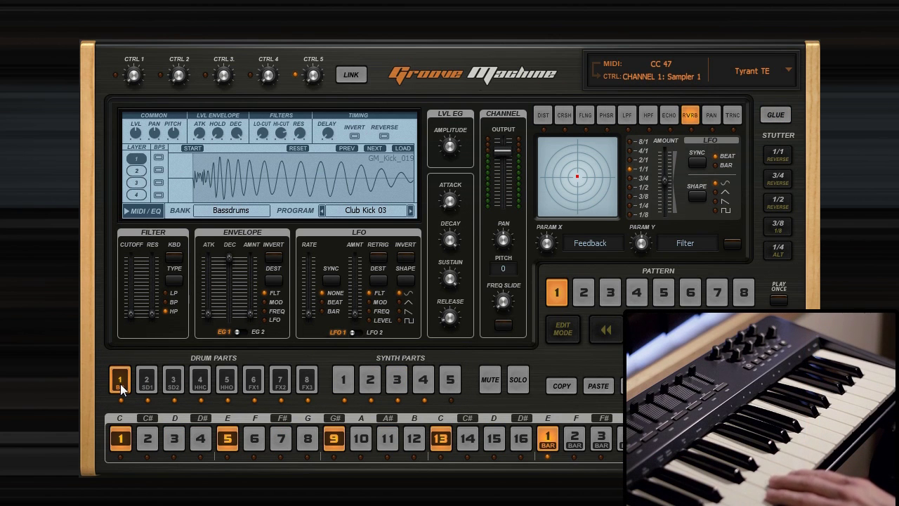
{"action": "left_click", "coordinate": [373, 382]}
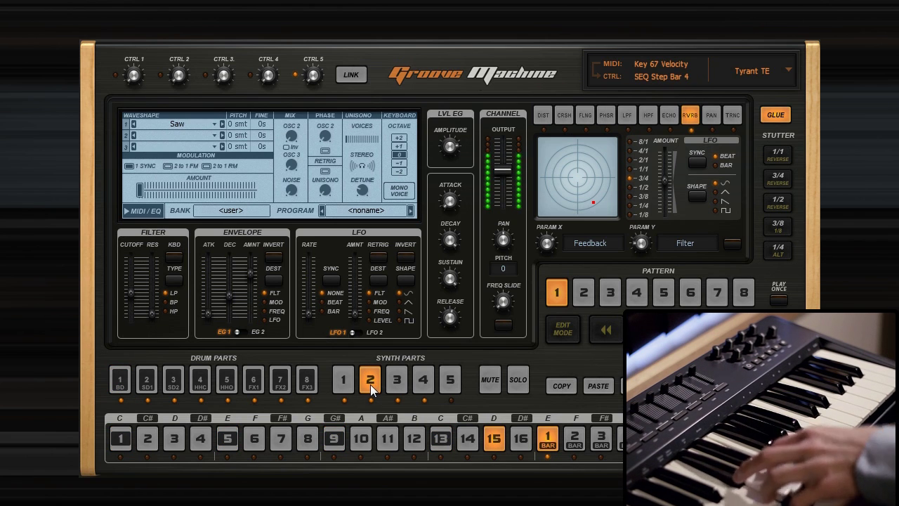
{"action": "left_click", "coordinate": [121, 382]}
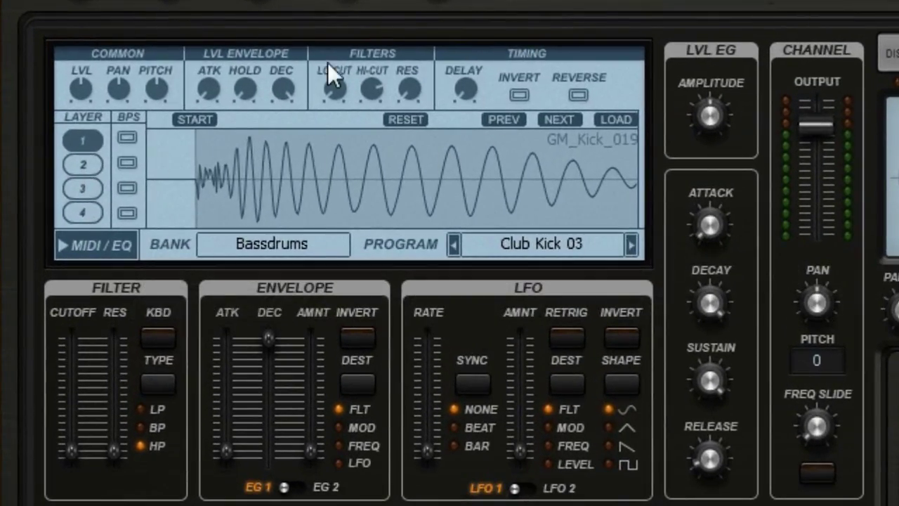
{"action": "left_click", "coordinate": [83, 164]}
{"action": "left_click", "coordinate": [82, 187]}
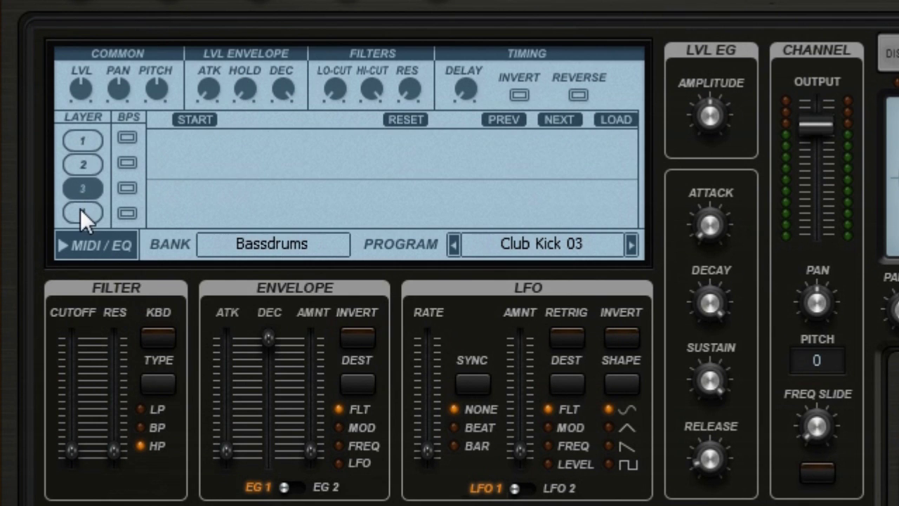
{"action": "left_click", "coordinate": [91, 142]}
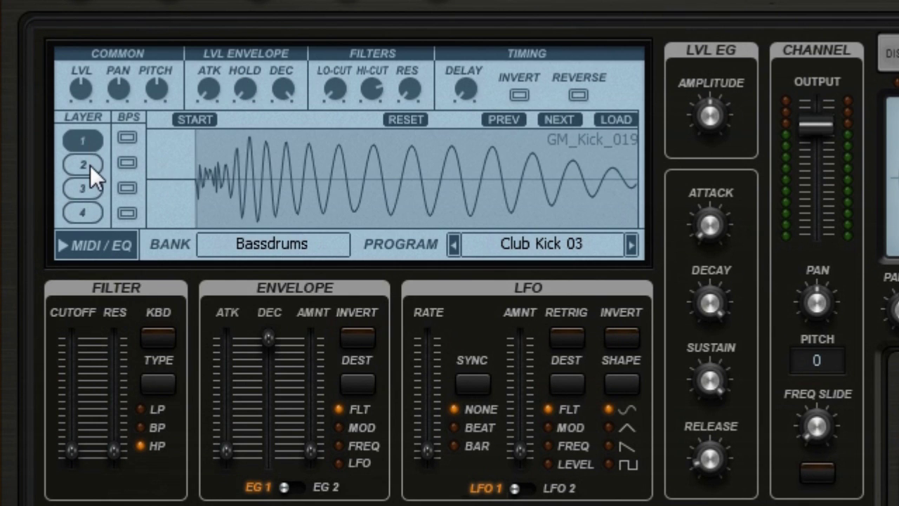
{"action": "left_click", "coordinate": [89, 162]}
{"action": "left_click", "coordinate": [85, 139]}
{"action": "left_click_drag", "start_coordinate": [337, 175], "coordinate": [237, 172]}
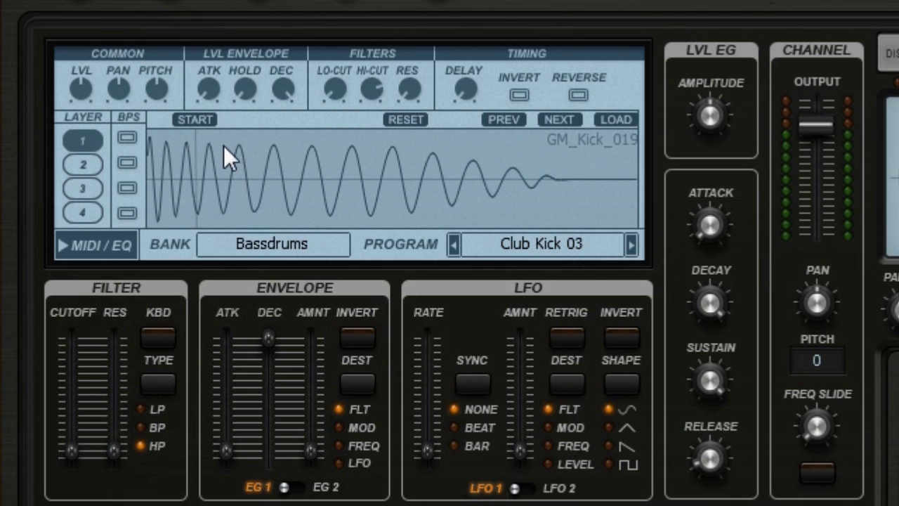
{"action": "left_click", "coordinate": [196, 118]}
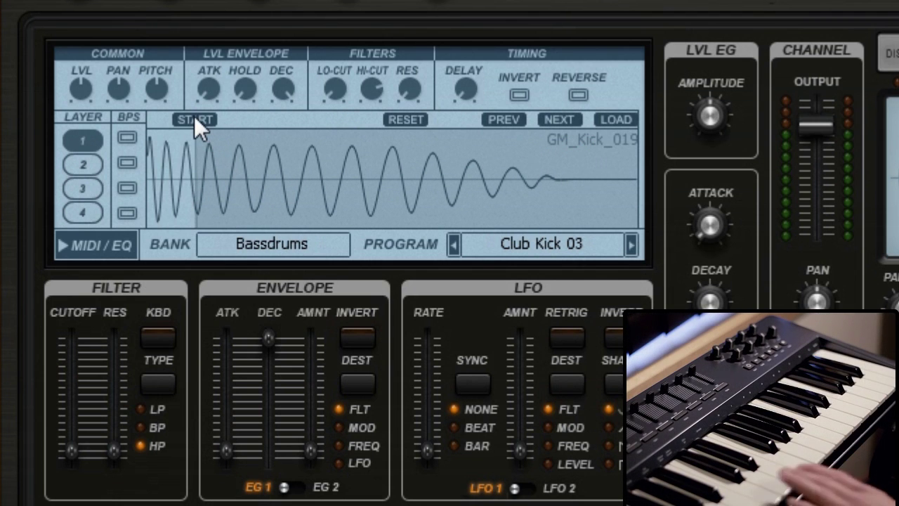
{"action": "left_click_drag", "start_coordinate": [227, 148], "coordinate": [307, 160]}
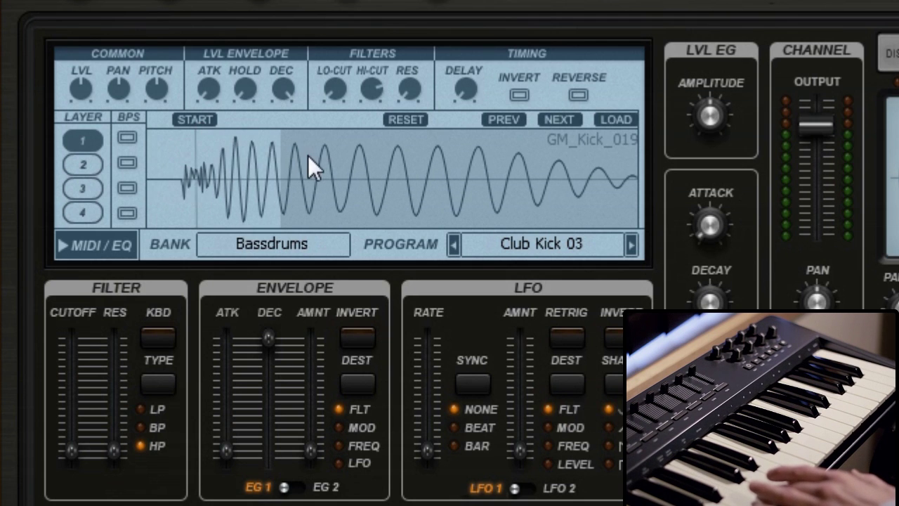
{"action": "left_click", "coordinate": [198, 119]}
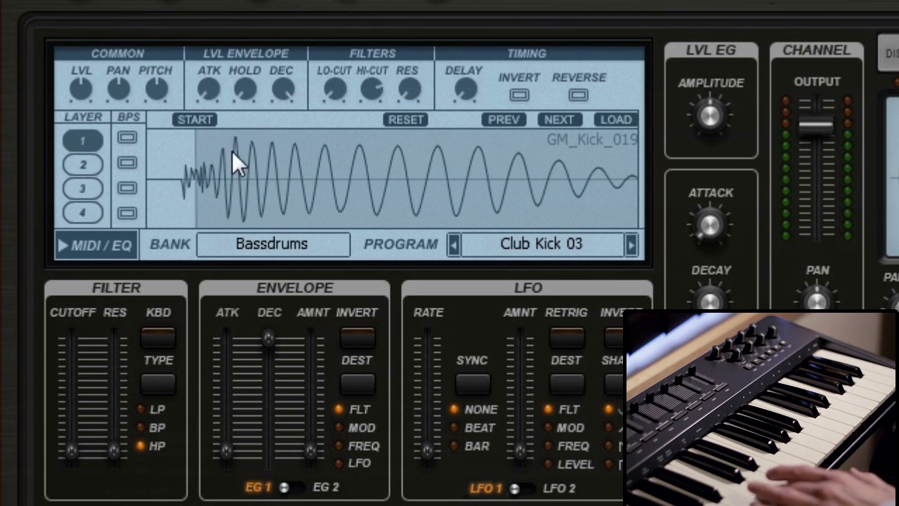
{"action": "left_click", "coordinate": [195, 120]}
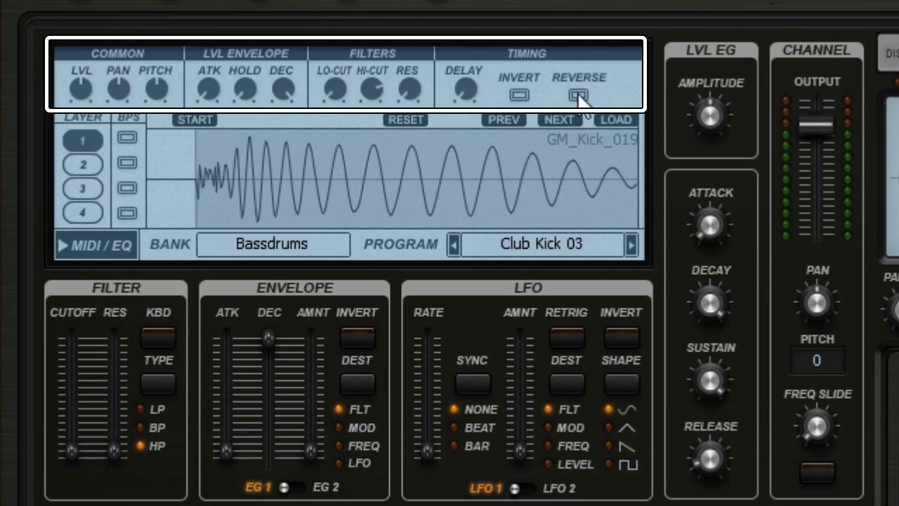
{"action": "left_click", "coordinate": [283, 246]}
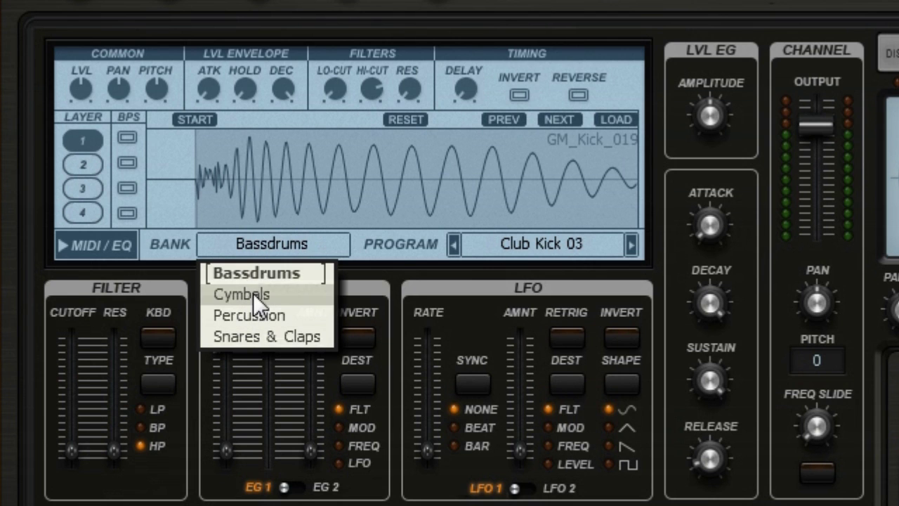
{"action": "left_click", "coordinate": [516, 240]}
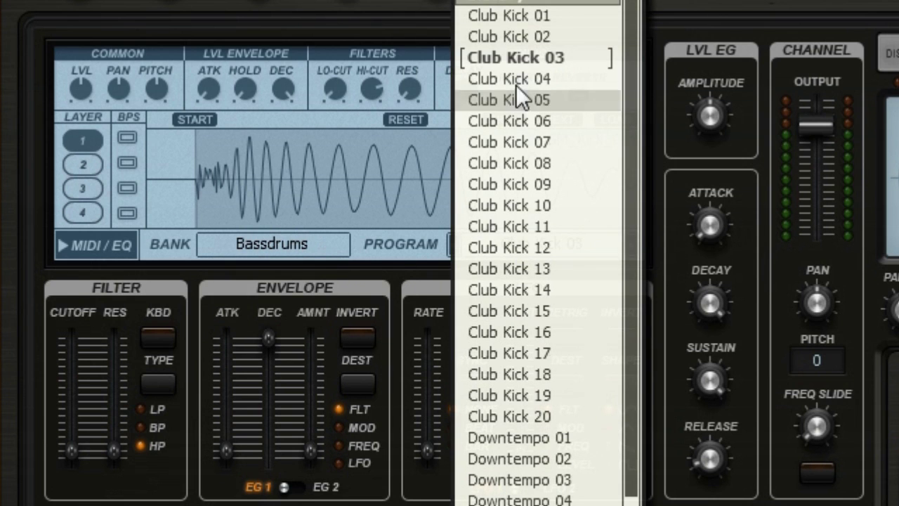
{"action": "scroll", "coordinate": [498, 118], "scroll_direction": "down", "scroll_amount": 3}
{"action": "scroll", "coordinate": [520, 153], "scroll_direction": "down", "scroll_amount": 1}
{"action": "scroll", "coordinate": [519, 153], "scroll_direction": "down", "scroll_amount": 2}
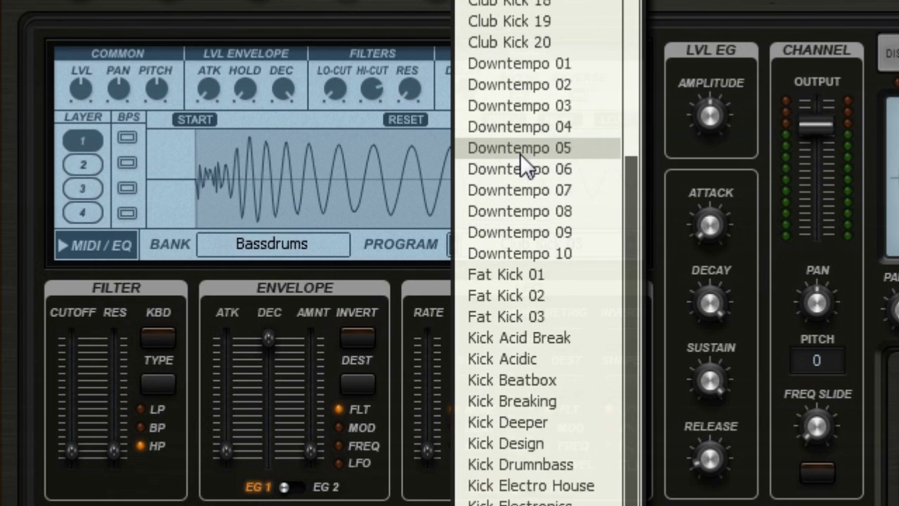
{"action": "scroll", "coordinate": [522, 163], "scroll_direction": "up", "scroll_amount": 3}
{"action": "scroll", "coordinate": [522, 162], "scroll_direction": "up", "scroll_amount": 3}
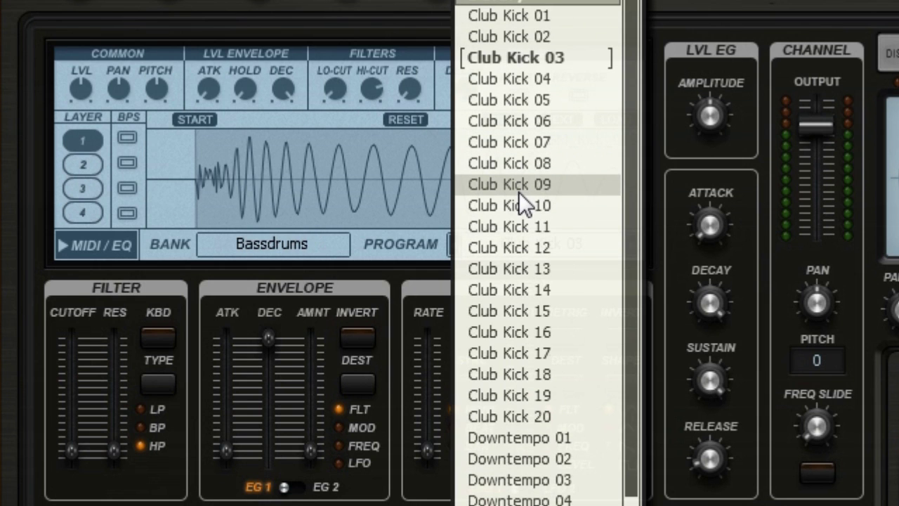
{"action": "left_click", "coordinate": [388, 248]}
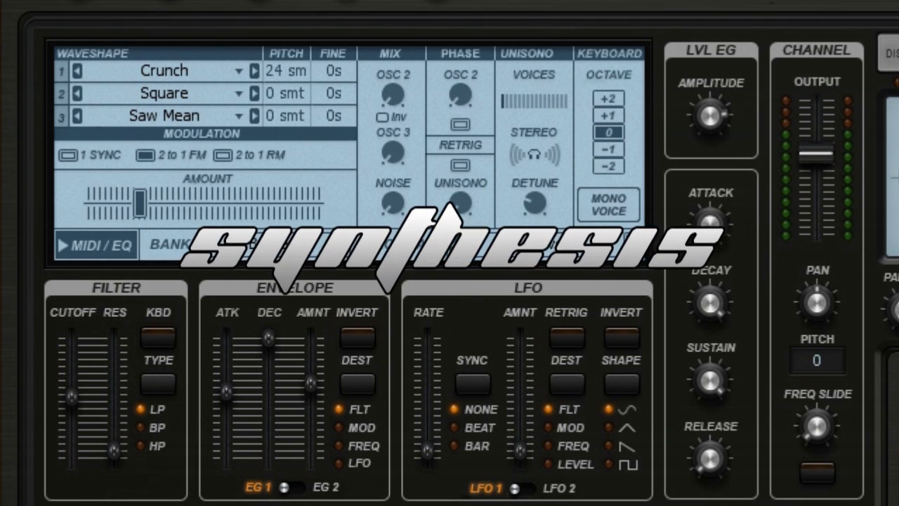
Browse the waveform library, then keep the Basses bank and its Agressive TE program.
{"action": "left_click", "coordinate": [164, 68]}
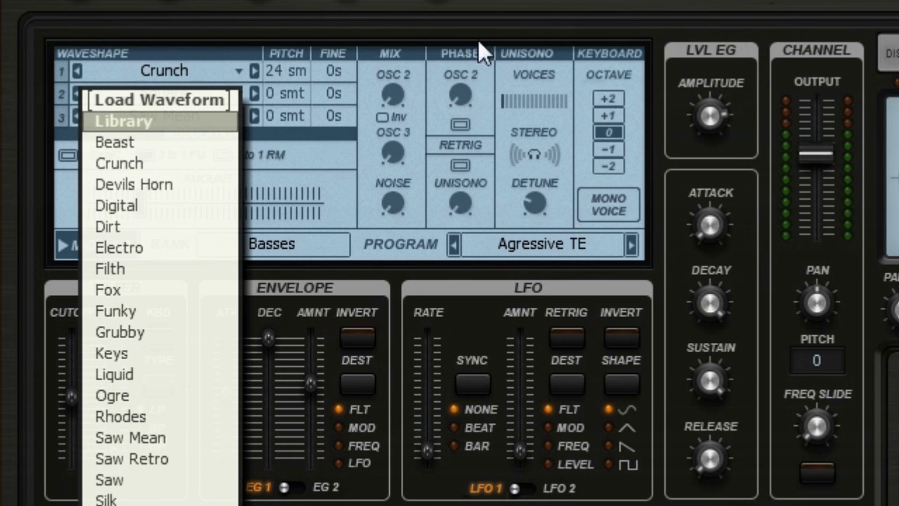
{"action": "left_click", "coordinate": [401, 7]}
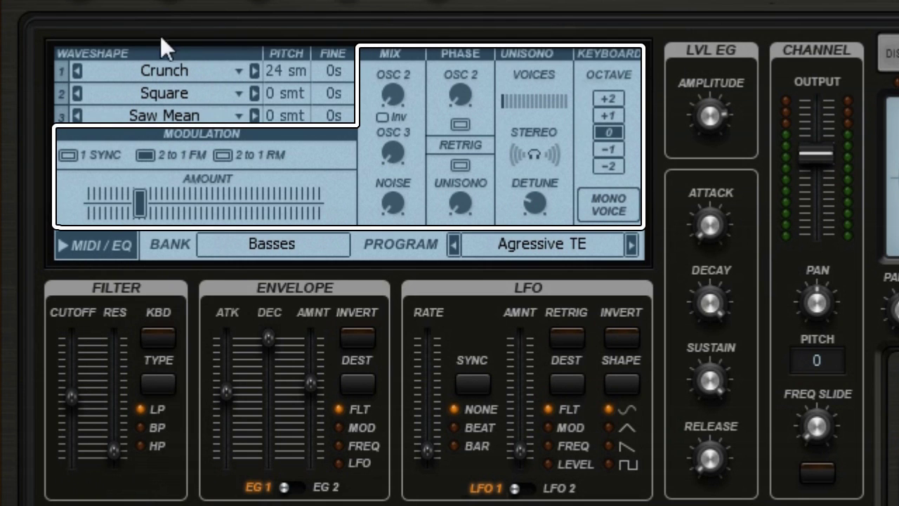
{"action": "left_click", "coordinate": [274, 244]}
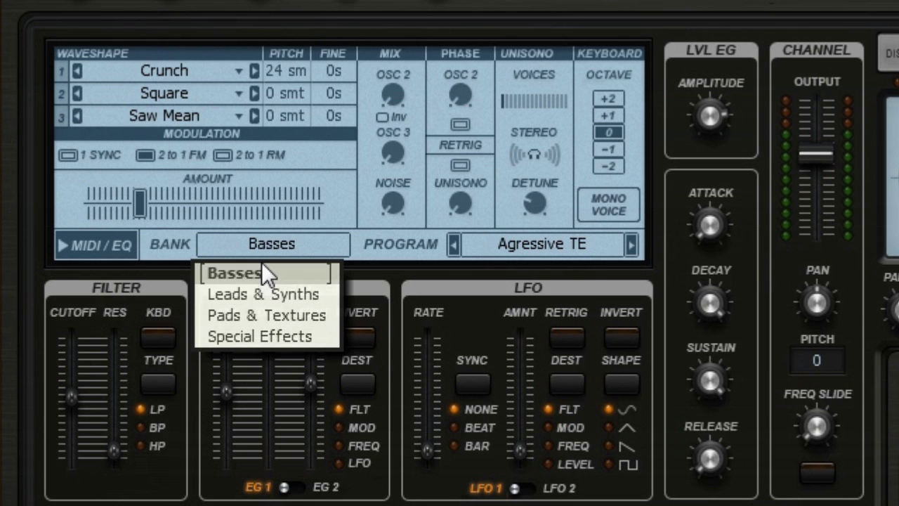
{"action": "left_click", "coordinate": [261, 270]}
{"action": "left_click", "coordinate": [521, 249]}
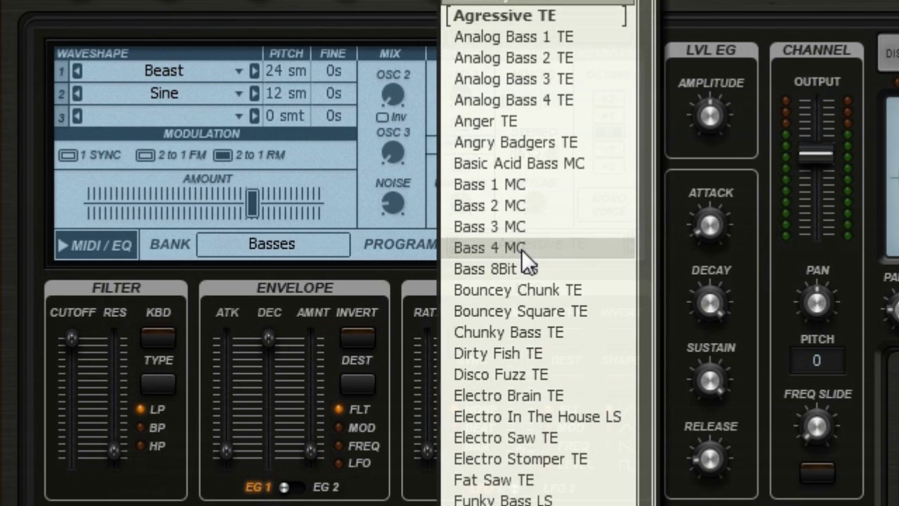
{"action": "scroll", "coordinate": [482, 471], "scroll_direction": "down", "scroll_amount": 2}
{"action": "scroll", "coordinate": [464, 442], "scroll_direction": "down", "scroll_amount": 4}
{"action": "scroll", "coordinate": [459, 449], "scroll_direction": "up", "scroll_amount": 5}
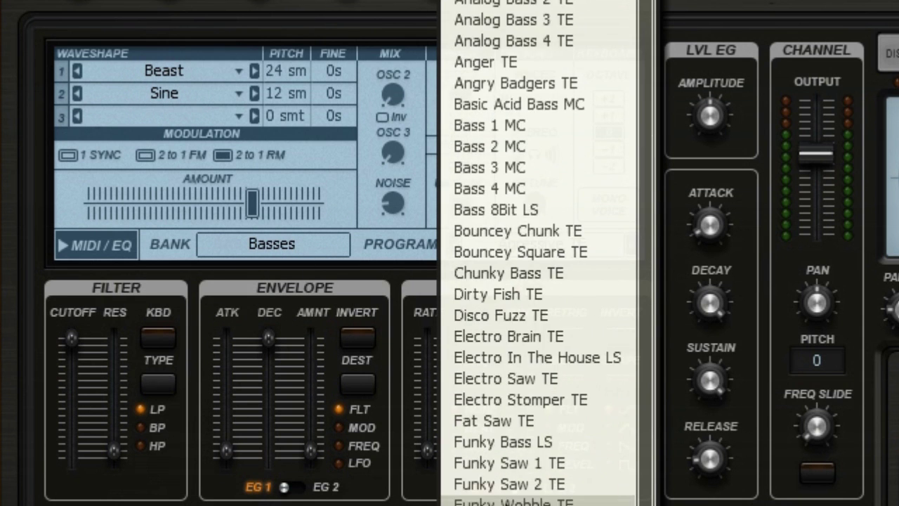
{"action": "scroll", "coordinate": [463, 485], "scroll_direction": "up", "scroll_amount": 1}
{"action": "left_click", "coordinate": [349, 222]}
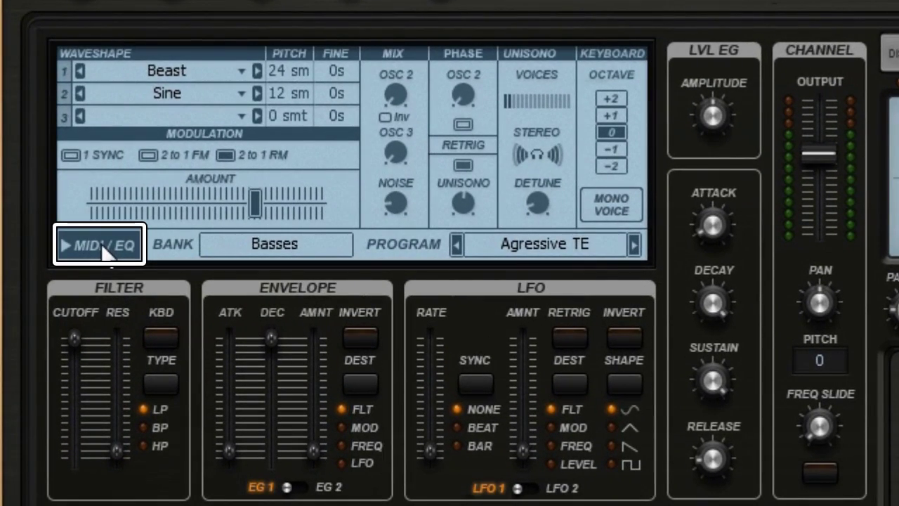
{"action": "left_click", "coordinate": [106, 247]}
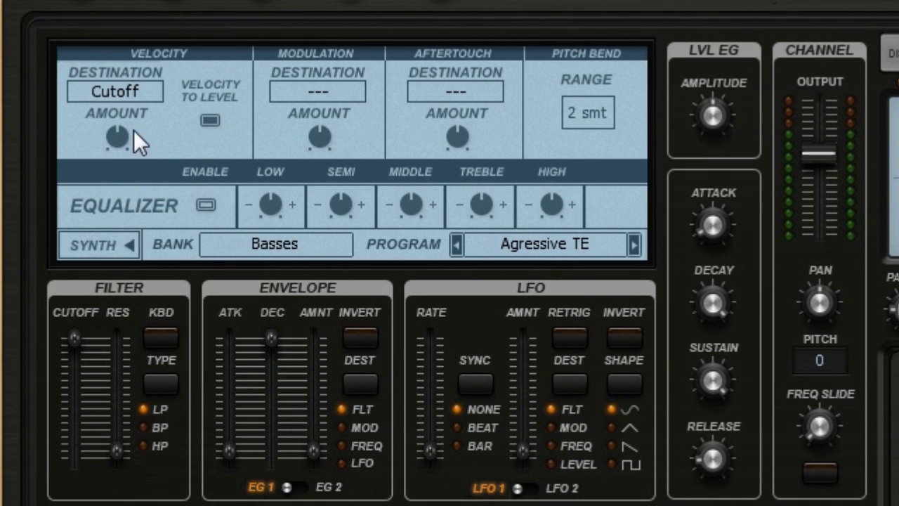
{"action": "left_click", "coordinate": [137, 93]}
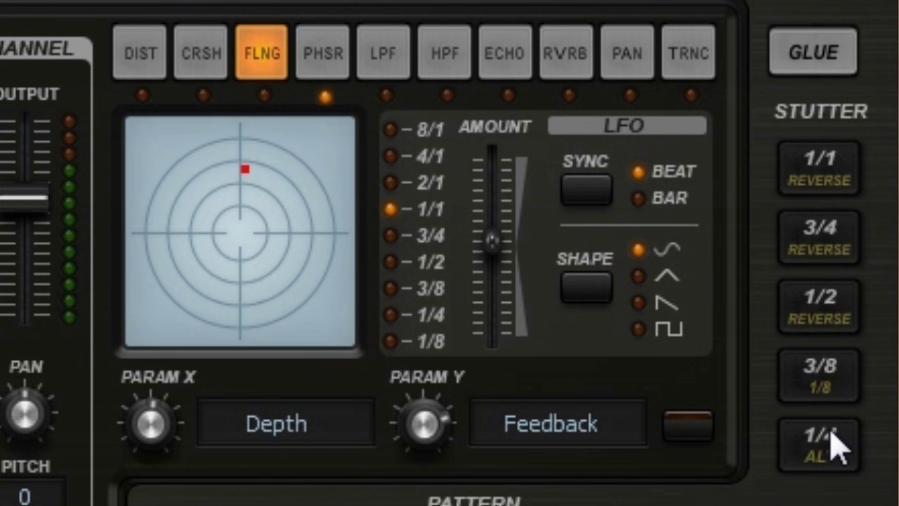
Cycle through DIST, CRSH, FLNG, PHSR, LPF, HPF, ECHO, RVRB, PAN and TRNC, then toggle GLUE on and off.
{"action": "left_click", "coordinate": [148, 71]}
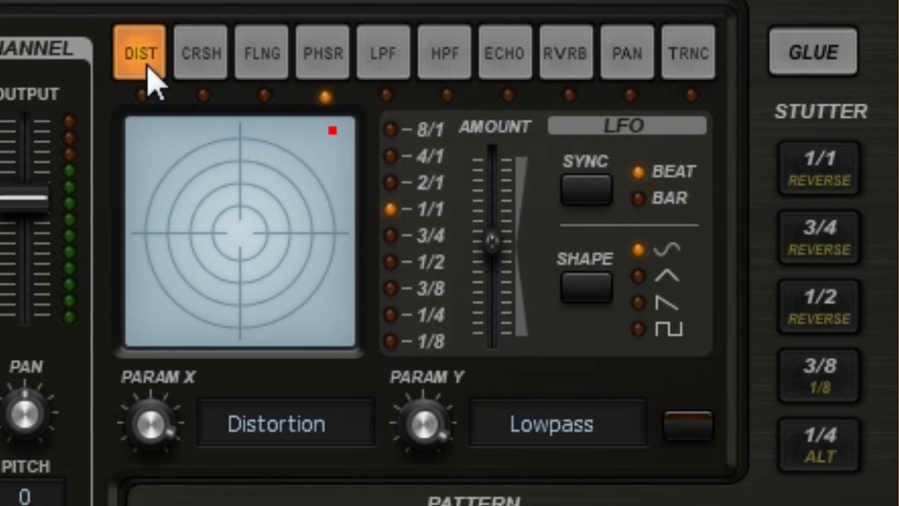
{"action": "left_click", "coordinate": [199, 67]}
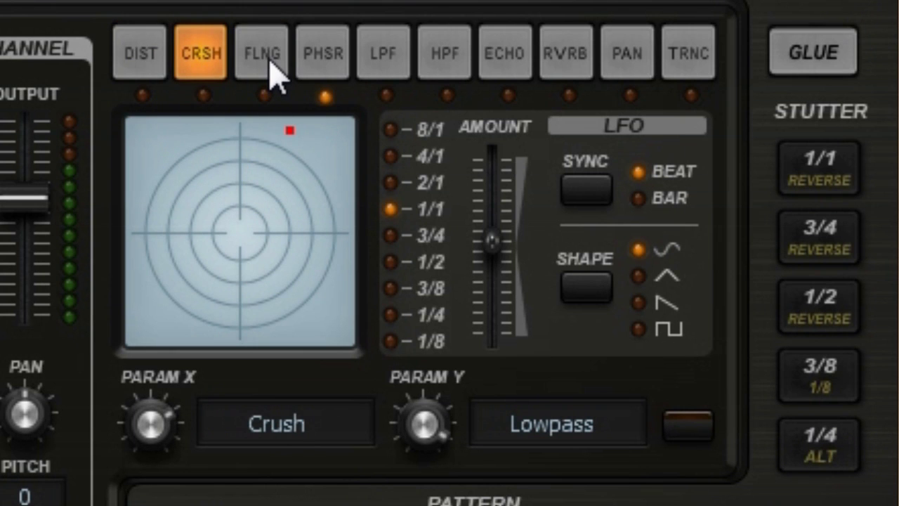
{"action": "left_click", "coordinate": [270, 63]}
{"action": "left_click", "coordinate": [323, 70]}
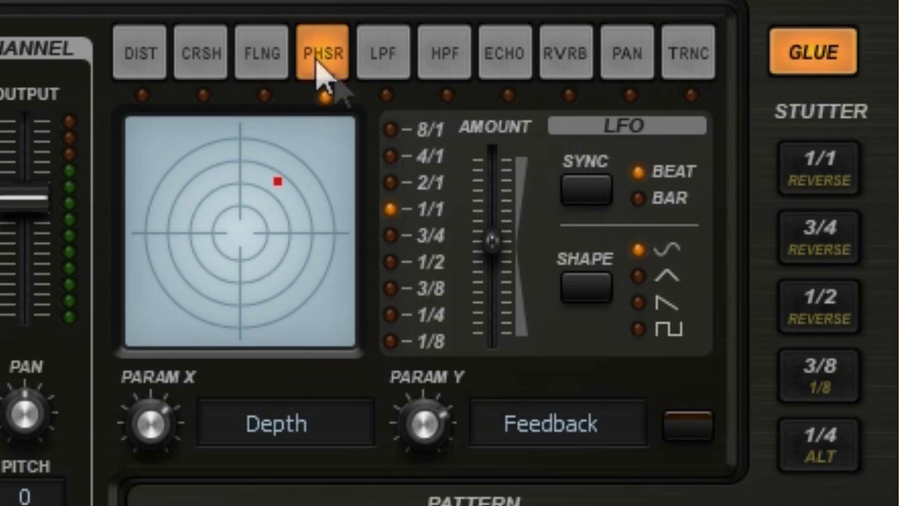
{"action": "left_click", "coordinate": [382, 70]}
{"action": "left_click", "coordinate": [455, 76]}
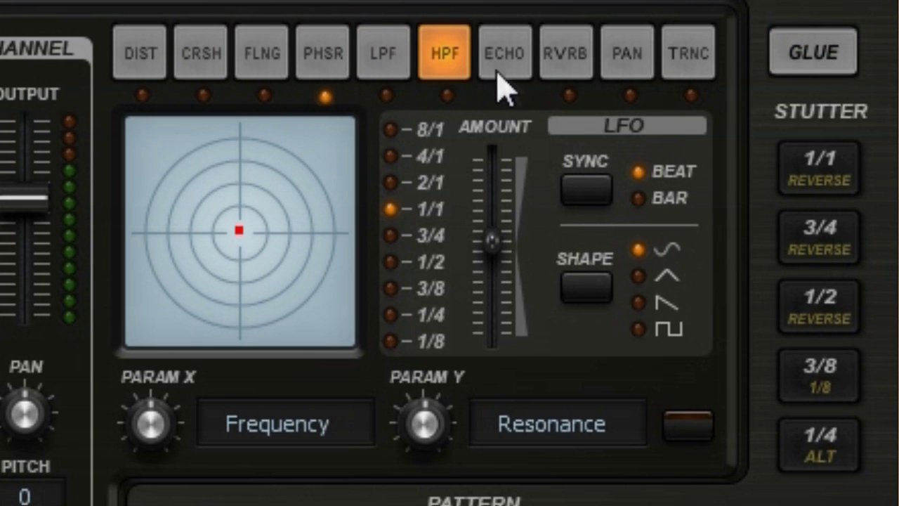
{"action": "left_click", "coordinate": [511, 75]}
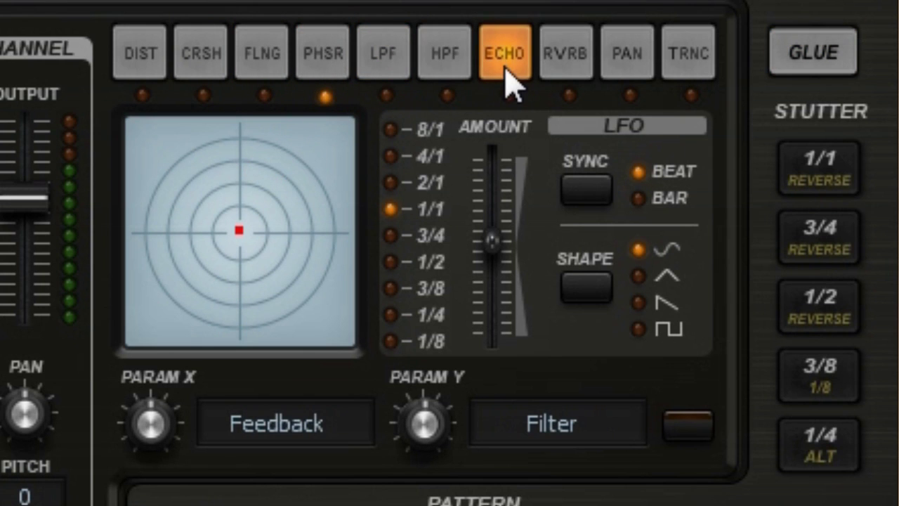
{"action": "left_click", "coordinate": [574, 74]}
{"action": "left_click", "coordinate": [634, 67]}
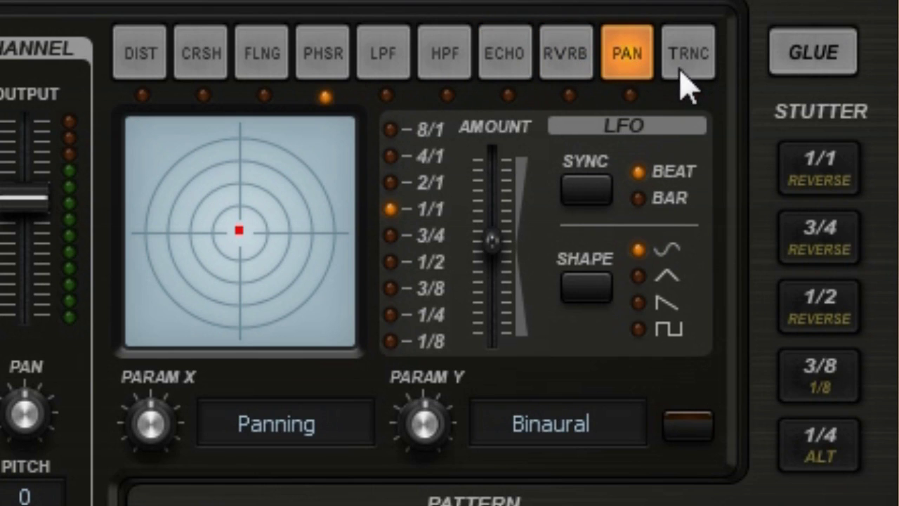
{"action": "left_click", "coordinate": [686, 65]}
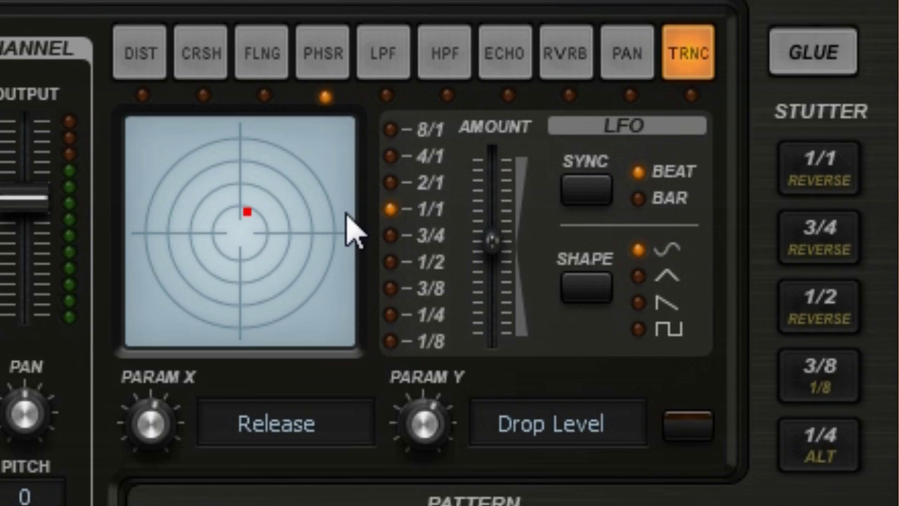
{"action": "left_click", "coordinate": [822, 66]}
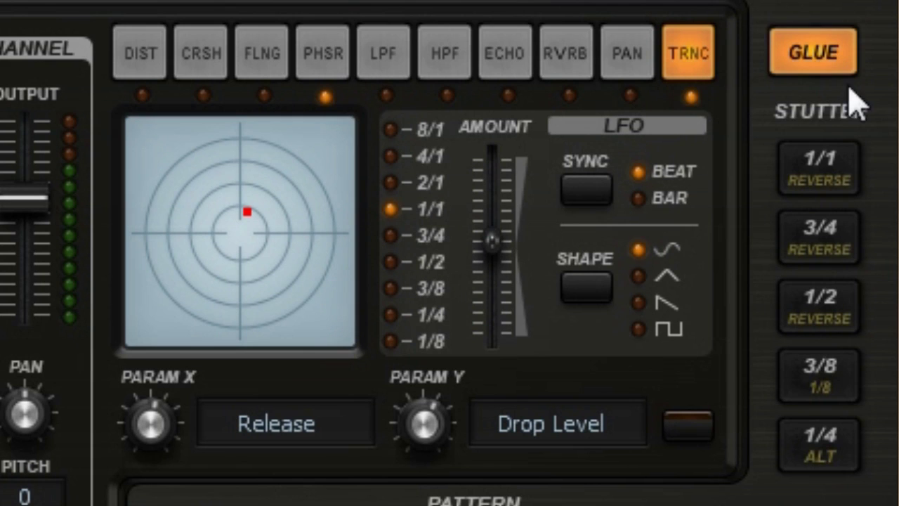
{"action": "left_click", "coordinate": [807, 56]}
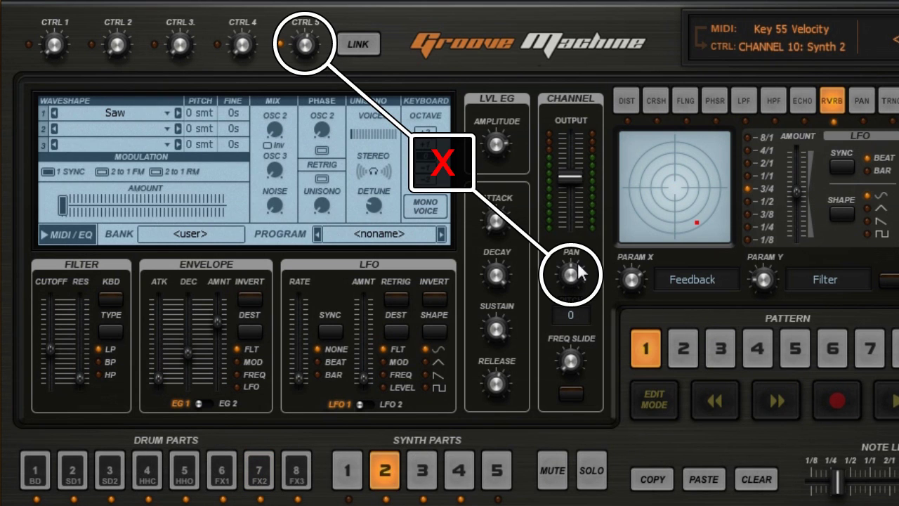
Sweep the channel pan and MIDI-learn it to a hardware controller knob.
{"action": "left_click_drag", "start_coordinate": [572, 270], "coordinate": [573, 239]}
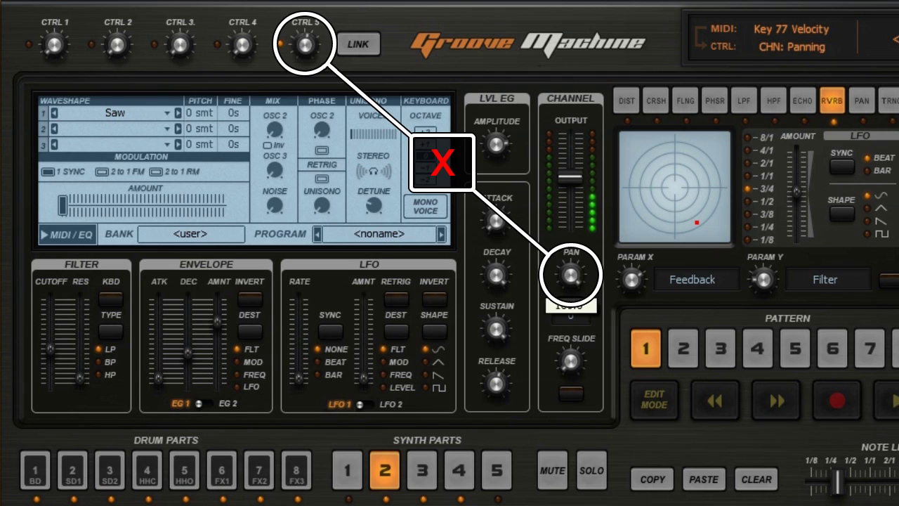
{"action": "left_click_drag", "start_coordinate": [570, 273], "coordinate": [583, 372]}
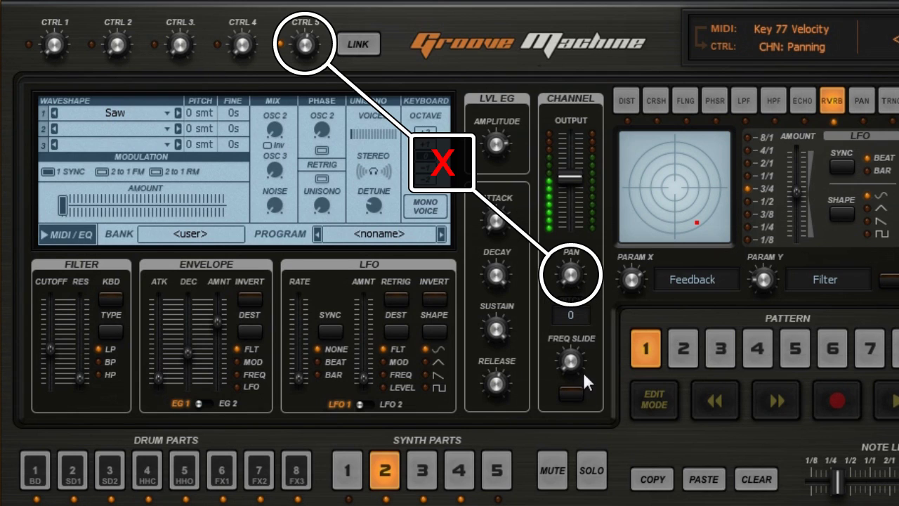
{"action": "left_click", "coordinate": [365, 45]}
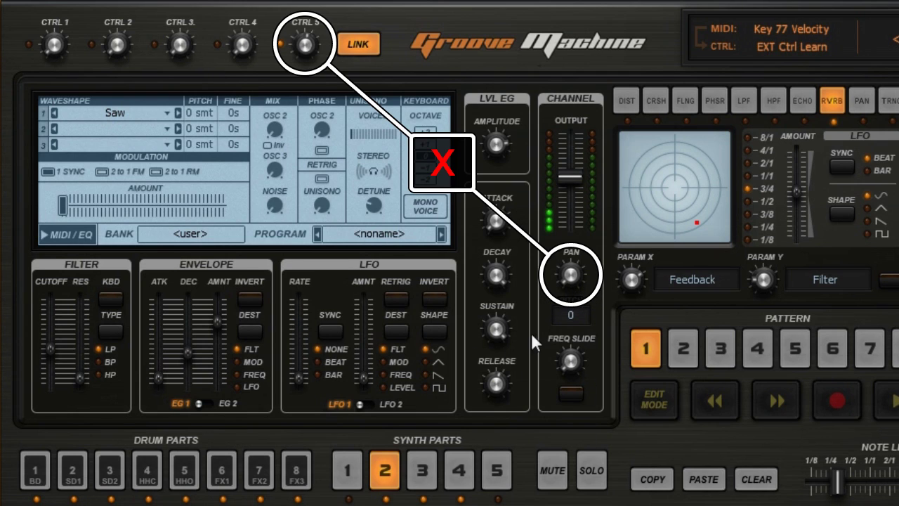
{"action": "left_click", "coordinate": [567, 272]}
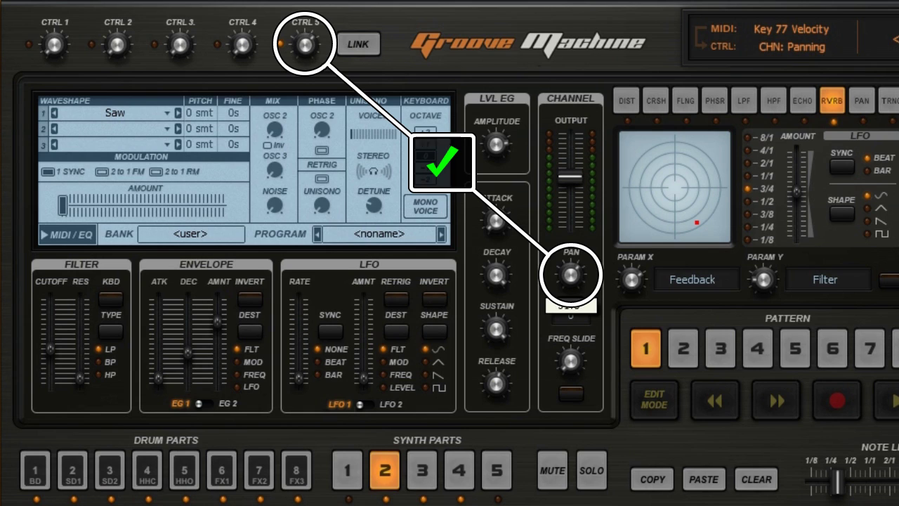
Link the fifth macro control and raise it to about 45 percent.
{"action": "left_click_drag", "start_coordinate": [304, 43], "coordinate": [339, 43]}
{"action": "left_click", "coordinate": [349, 45]}
{"action": "left_click", "coordinate": [307, 47]}
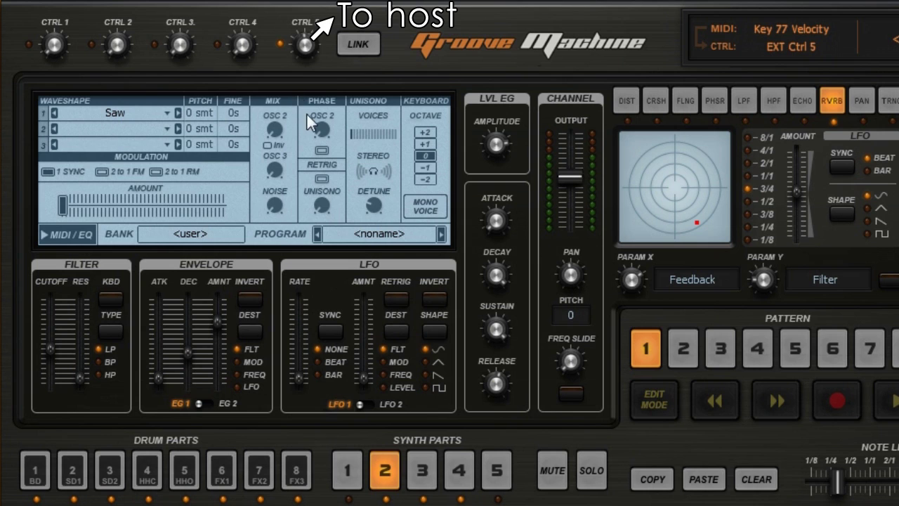
{"action": "left_click_drag", "start_coordinate": [311, 50], "coordinate": [311, 35]}
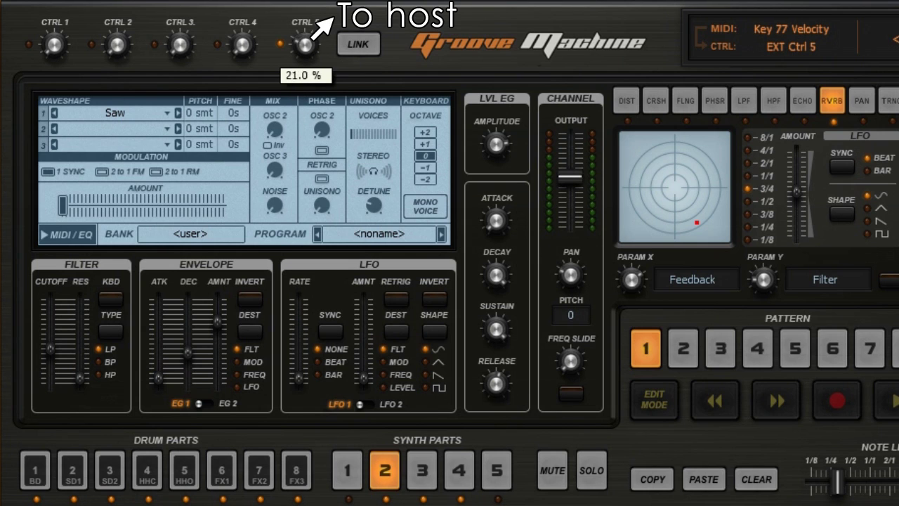
Switch between synth part 1 and the FX1 drum part, ending on synth part 2.
{"action": "left_click", "coordinate": [347, 469]}
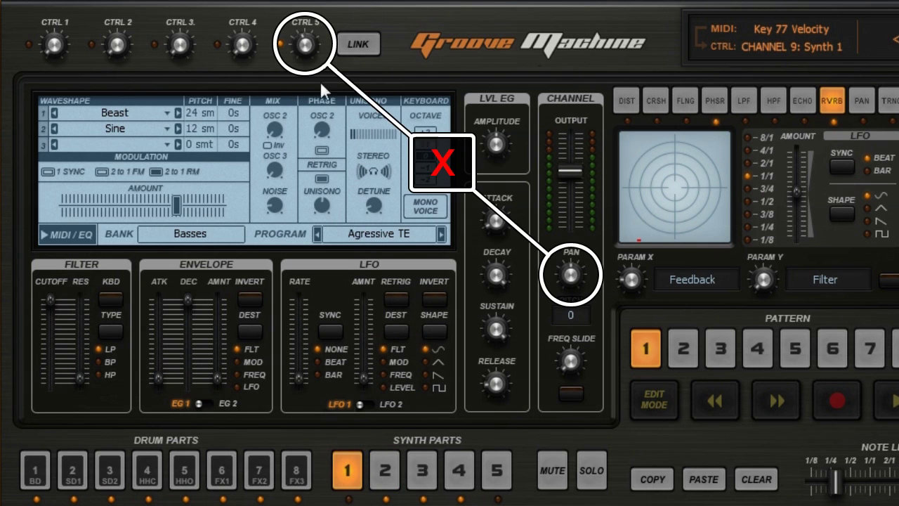
{"action": "left_click_drag", "start_coordinate": [307, 46], "coordinate": [307, 43]}
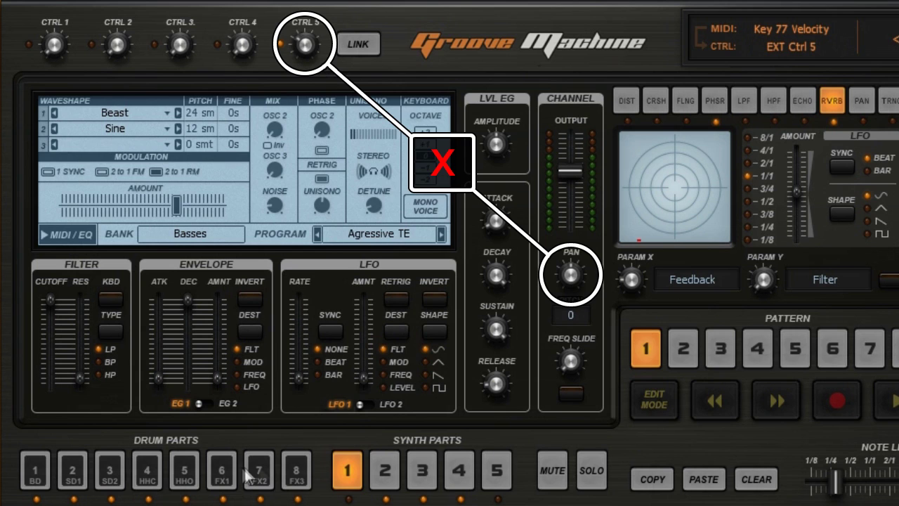
{"action": "left_click", "coordinate": [222, 469]}
{"action": "left_click", "coordinate": [351, 467]}
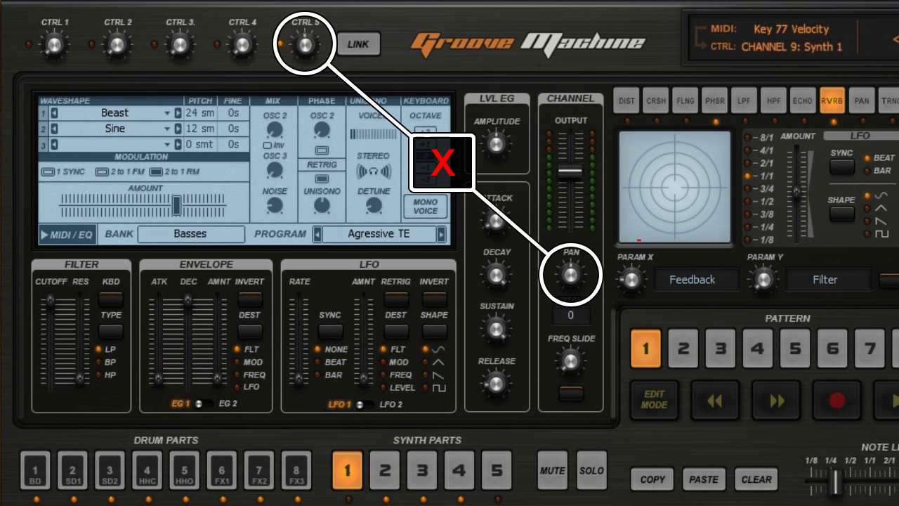
{"action": "left_click", "coordinate": [384, 469]}
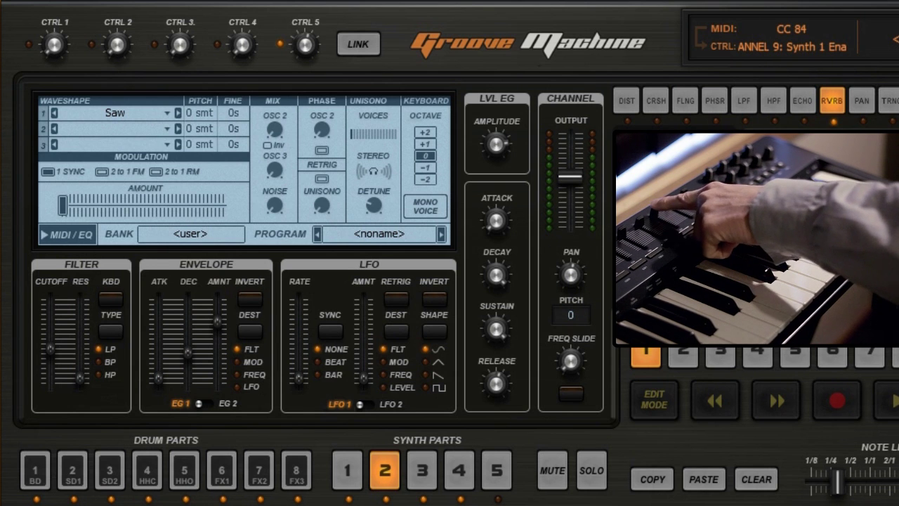
Check the channel pan, nudge the output level and sweep pan from the controller.
{"action": "left_click", "coordinate": [568, 274]}
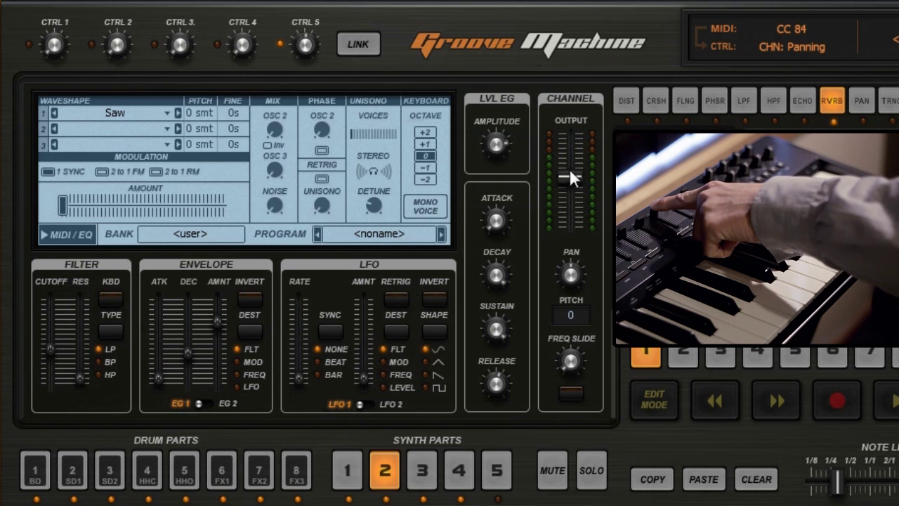
{"action": "left_click_drag", "start_coordinate": [570, 177], "coordinate": [570, 173]}
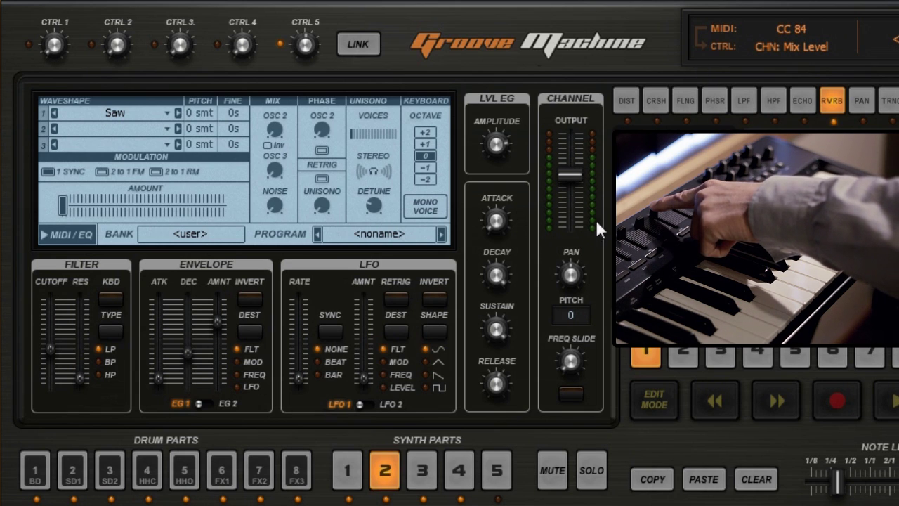
{"action": "left_click_drag", "start_coordinate": [570, 280], "coordinate": [569, 271]}
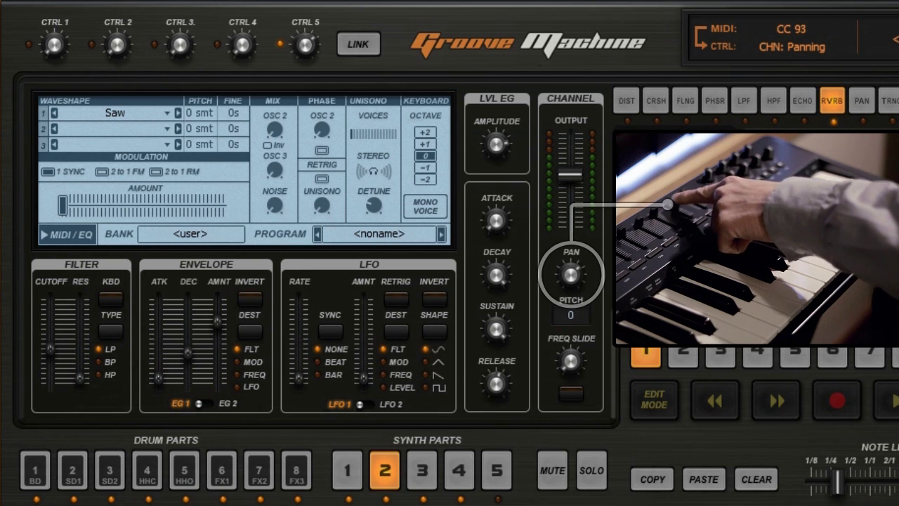
Step through synth parts 1, 3, 4, 5 and the open hi-hat part, returning to synth part 2.
{"action": "left_click", "coordinate": [355, 464]}
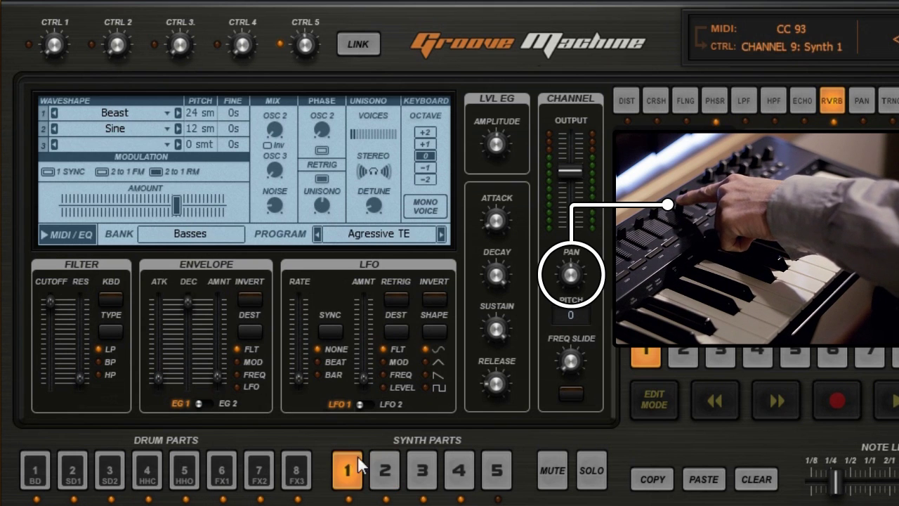
{"action": "left_click", "coordinate": [435, 469]}
{"action": "left_click", "coordinate": [459, 470]}
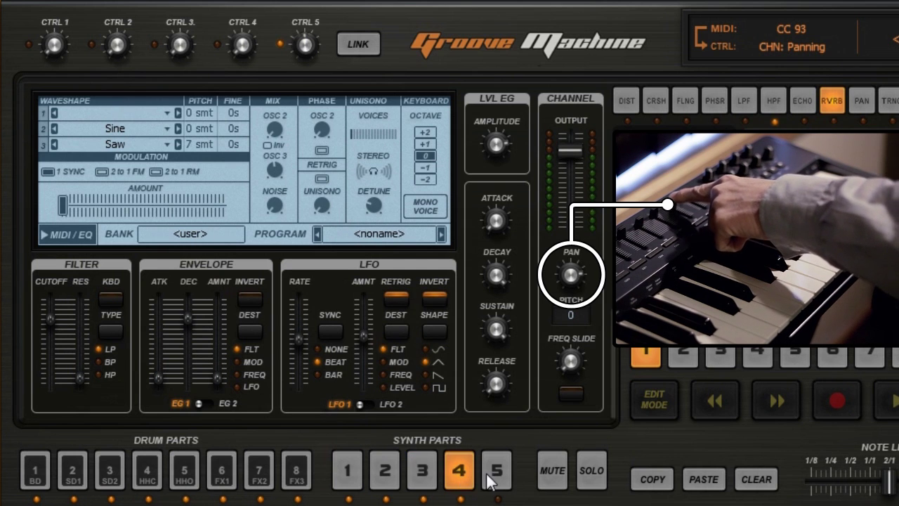
{"action": "left_click", "coordinate": [497, 472]}
{"action": "left_click", "coordinate": [185, 470]}
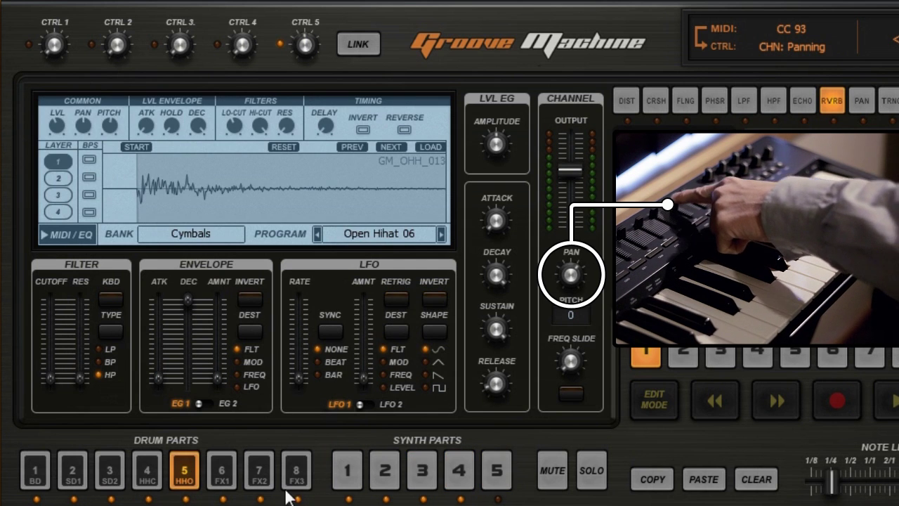
{"action": "left_click", "coordinate": [383, 474]}
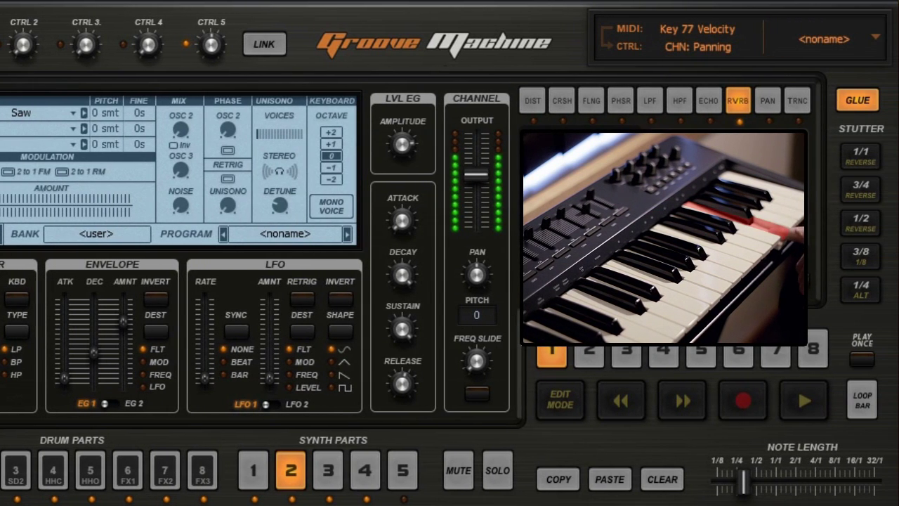
Trigger the reversed 1/1 stutter, then start and stop pattern playback.
{"action": "left_click", "coordinate": [860, 151]}
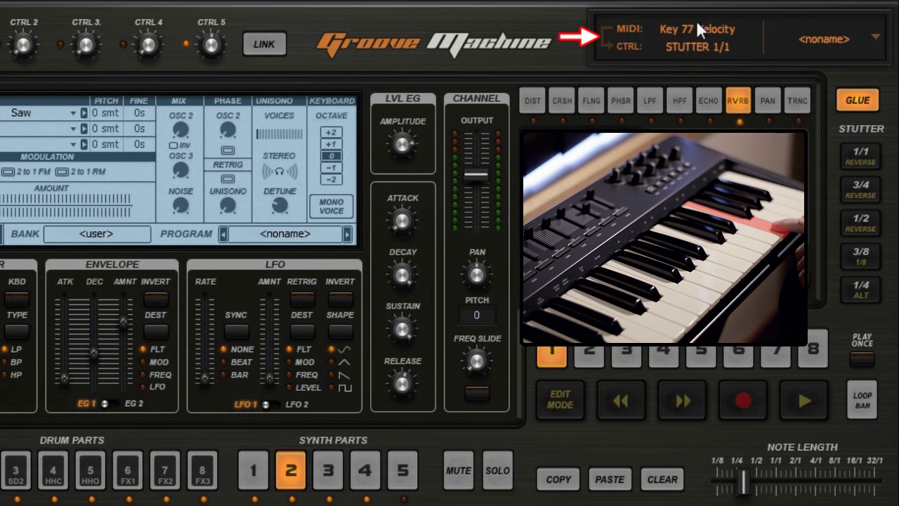
{"action": "left_click", "coordinate": [801, 397]}
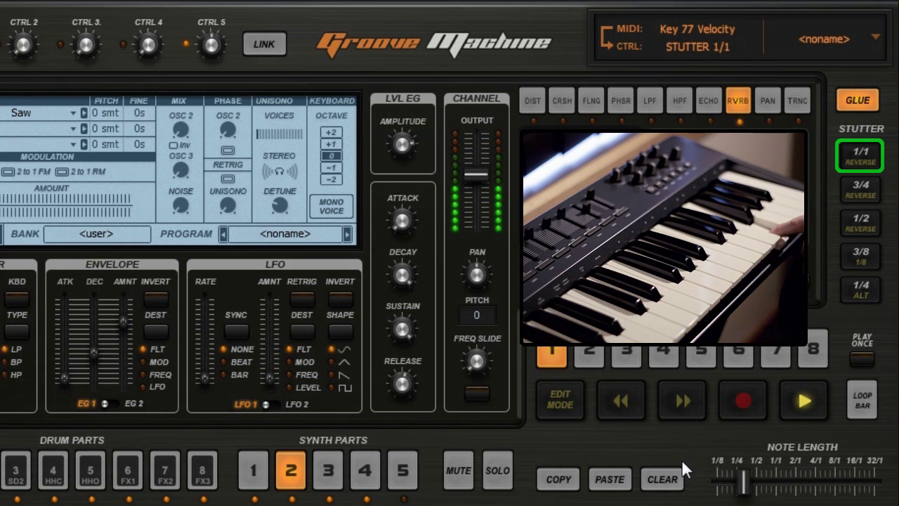
{"action": "left_click", "coordinate": [802, 410]}
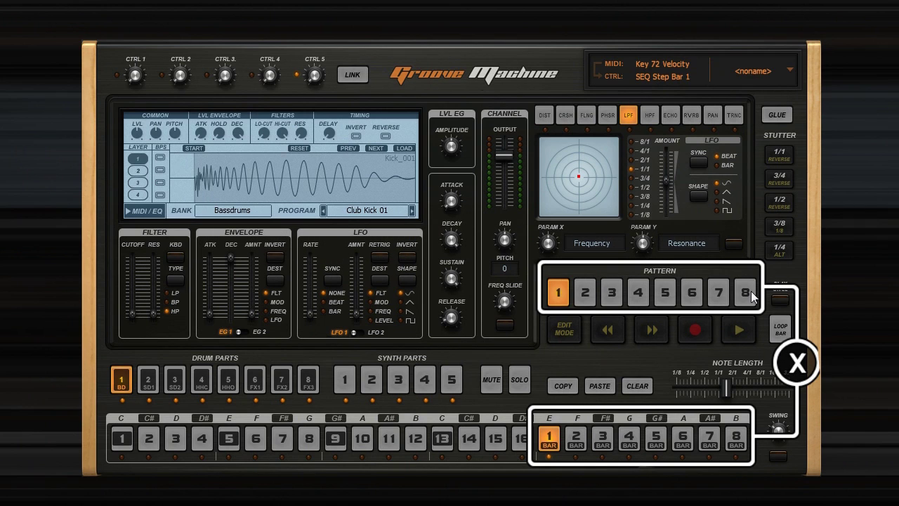
{"action": "left_click", "coordinate": [559, 294]}
{"action": "left_click", "coordinate": [587, 290]}
{"action": "left_click", "coordinate": [618, 290]}
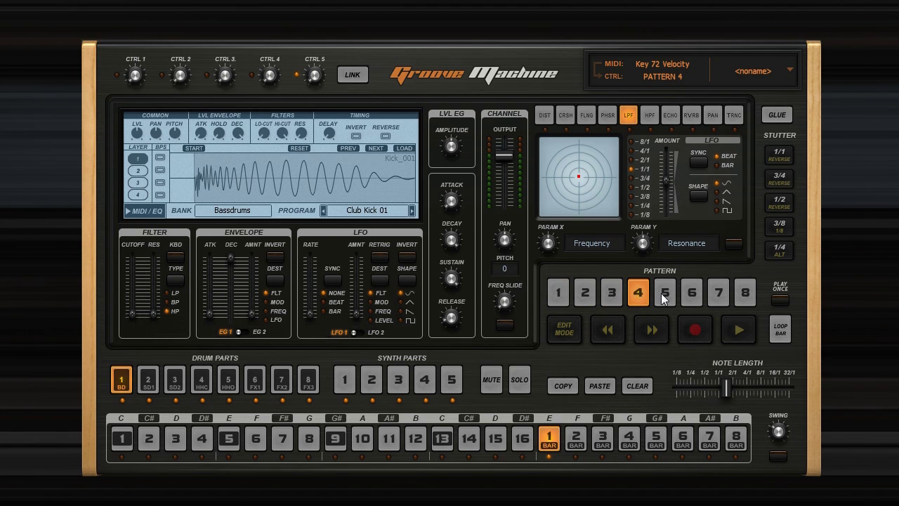
{"action": "left_click", "coordinate": [558, 294]}
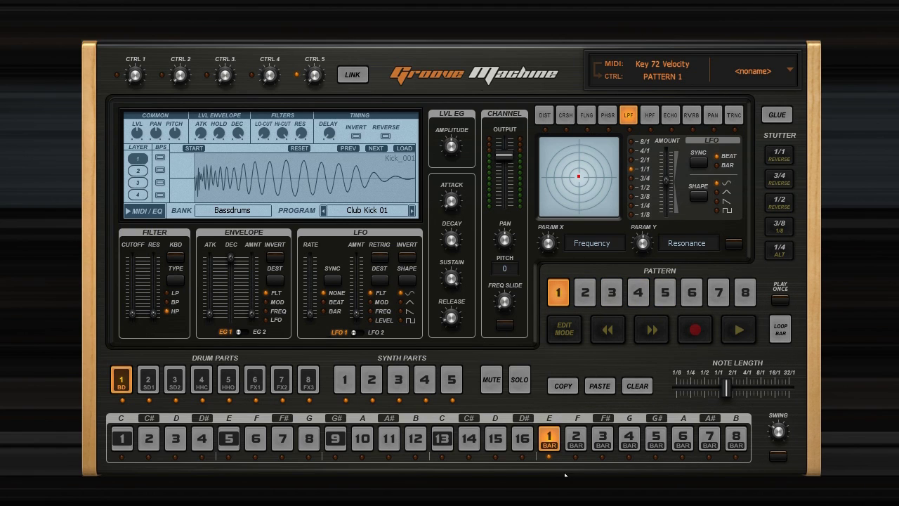
{"action": "left_click", "coordinate": [577, 441]}
{"action": "left_click", "coordinate": [564, 330]}
{"action": "left_click", "coordinate": [575, 440]}
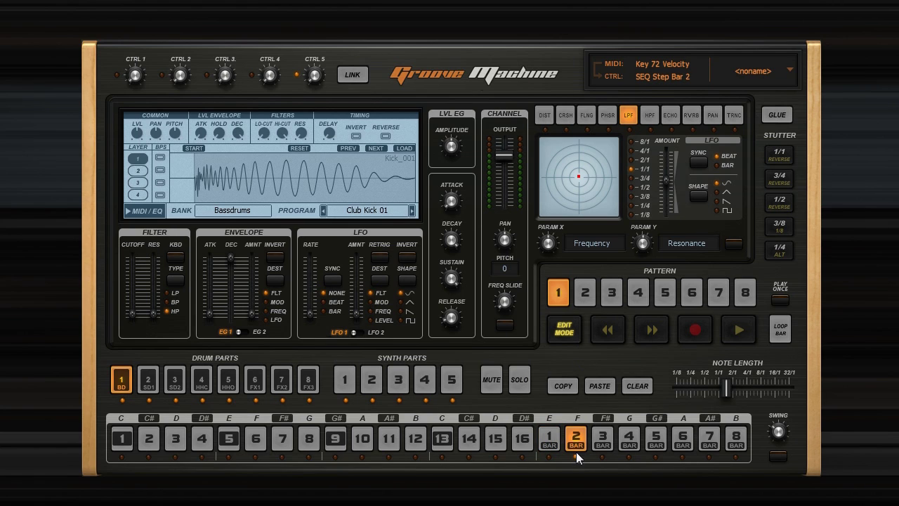
{"action": "left_click", "coordinate": [566, 337]}
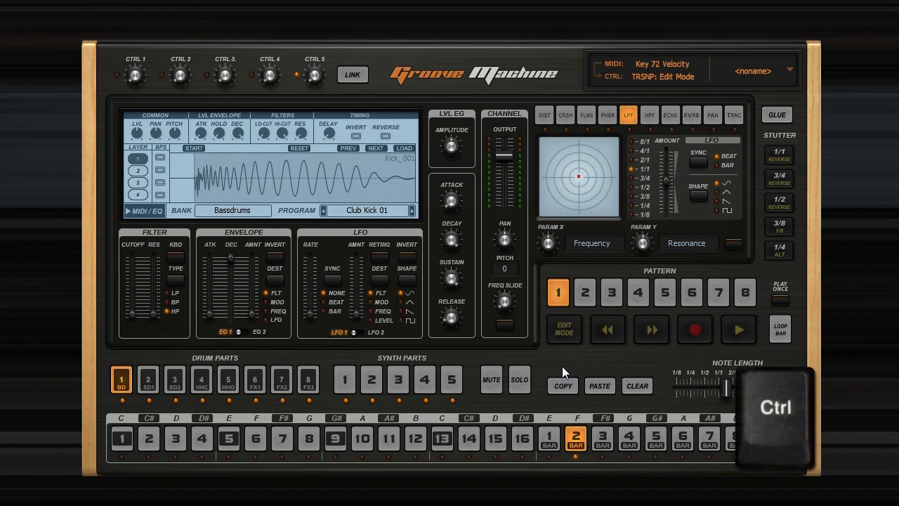
{"action": "key", "text": "ctrl"}
{"action": "left_click", "coordinate": [549, 439], "text": "ctrl"}
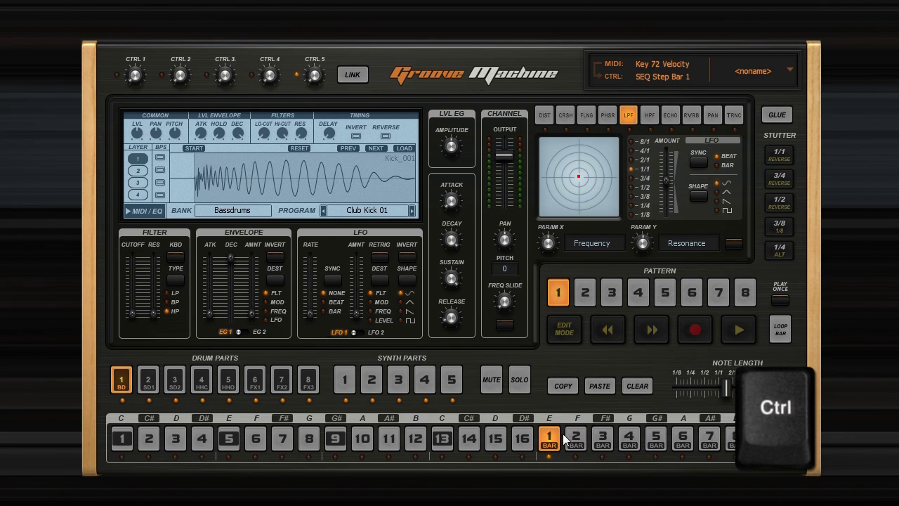
{"action": "left_click", "coordinate": [122, 437], "text": "ctrl"}
{"action": "left_click", "coordinate": [123, 438], "text": "ctrl"}
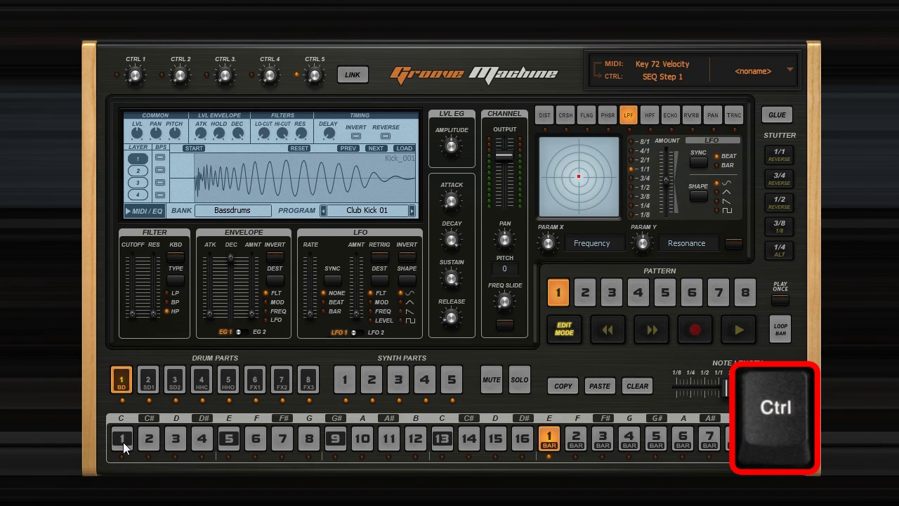
{"action": "left_click", "coordinate": [226, 440], "text": "ctrl"}
{"action": "left_click", "coordinate": [339, 438], "text": "ctrl"}
{"action": "left_click", "coordinate": [441, 439], "text": "ctrl"}
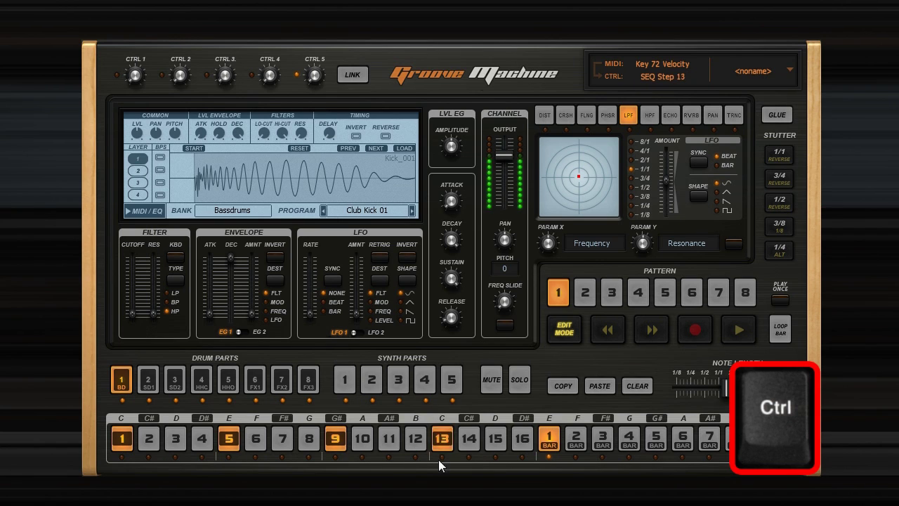
{"action": "left_click", "coordinate": [118, 444], "text": "ctrl"}
{"action": "left_click", "coordinate": [227, 440], "text": "ctrl"}
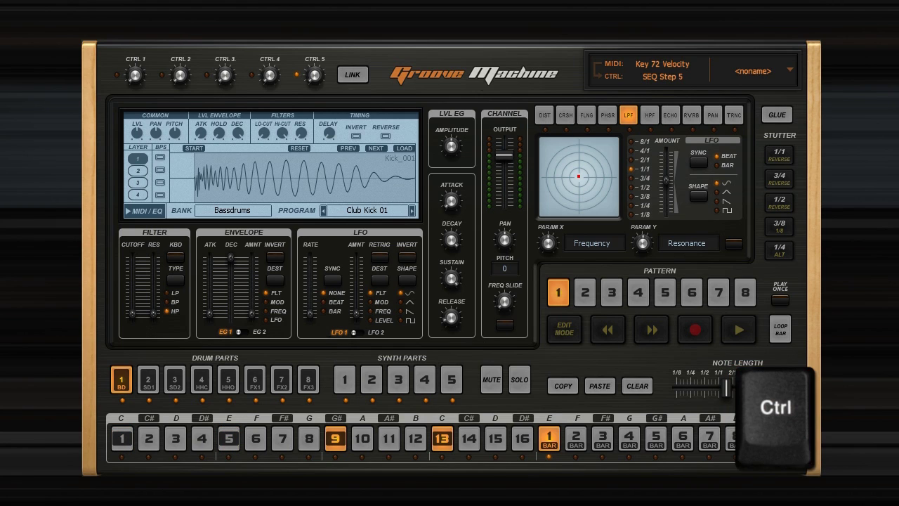
{"action": "left_click", "coordinate": [331, 441], "text": "ctrl"}
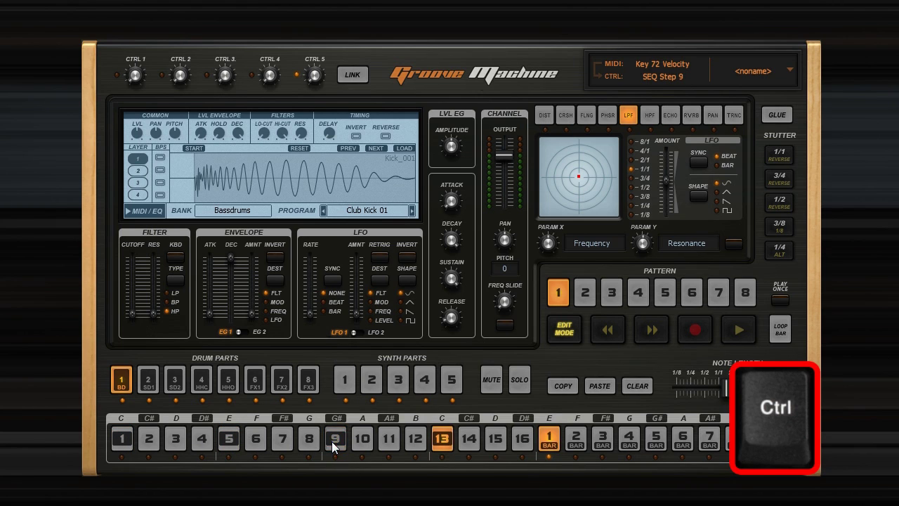
{"action": "left_click", "coordinate": [442, 440], "text": "ctrl"}
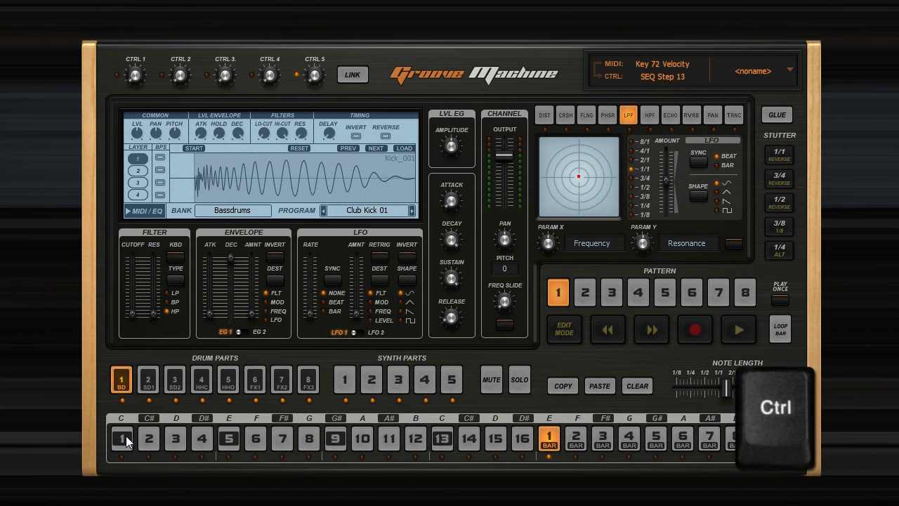
Place four kick notes across bar 1's BD row in the piano roll and play them back.
{"action": "left_click", "coordinate": [233, 438]}
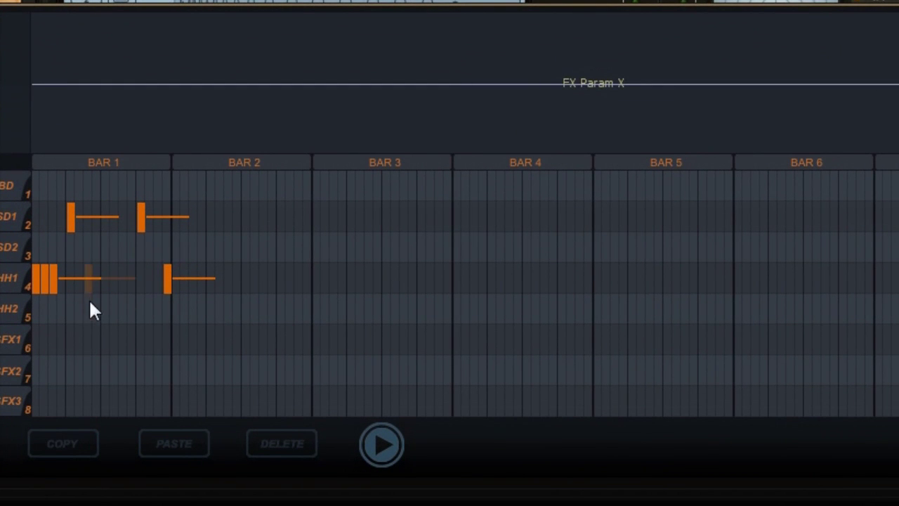
{"action": "left_click", "coordinate": [39, 186]}
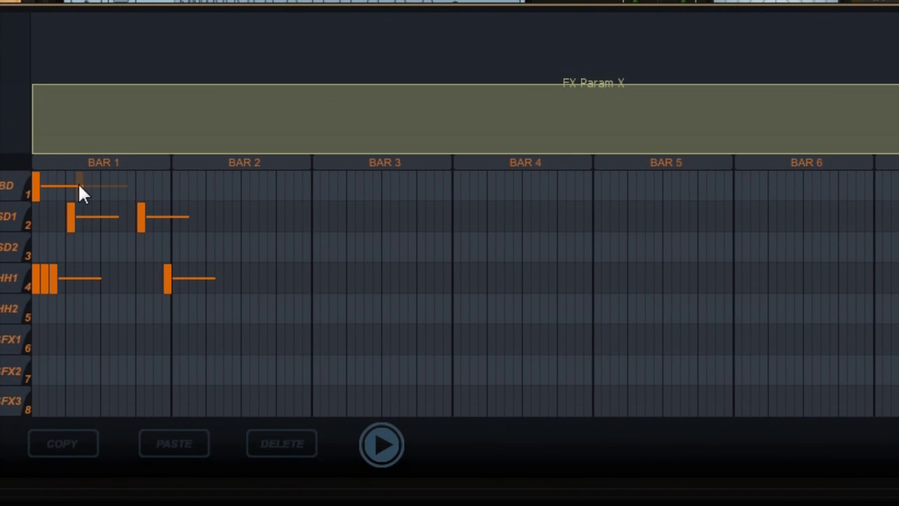
{"action": "left_click", "coordinate": [71, 186]}
{"action": "left_click", "coordinate": [105, 186]}
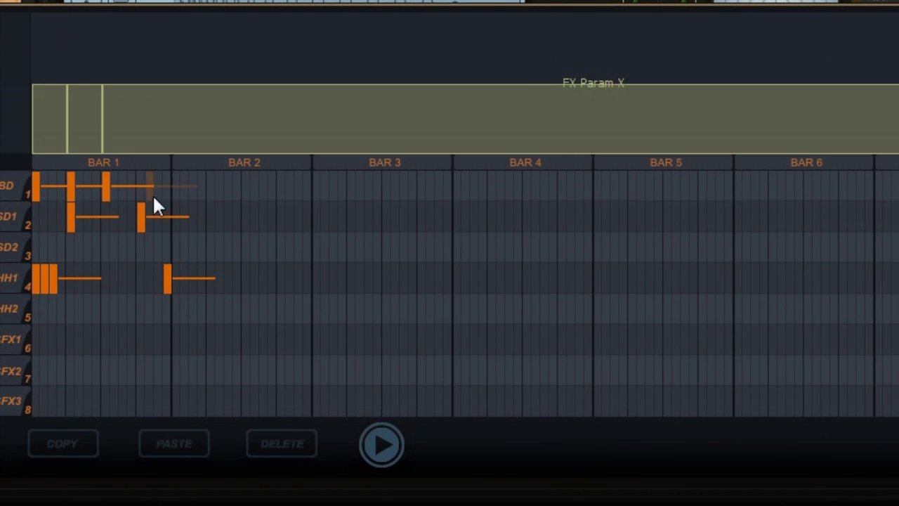
{"action": "left_click", "coordinate": [140, 186]}
{"action": "left_click", "coordinate": [388, 448]}
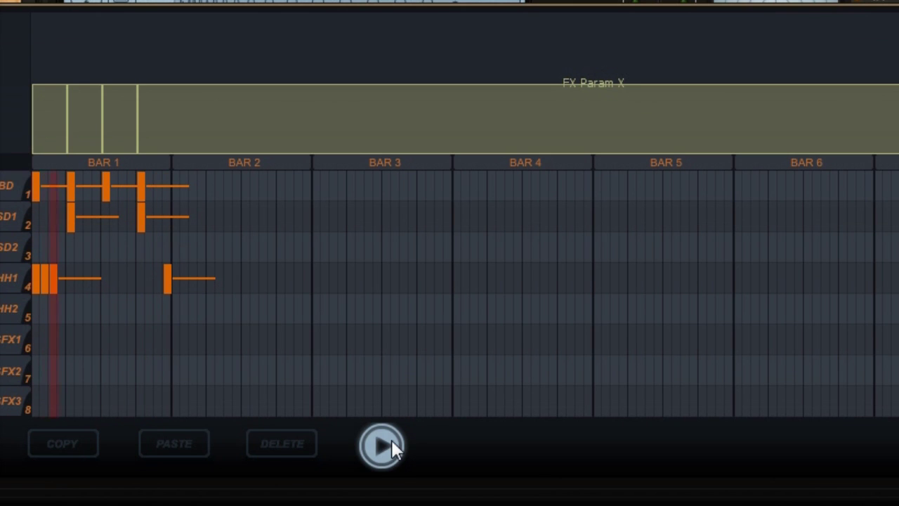
{"action": "left_click", "coordinate": [383, 445]}
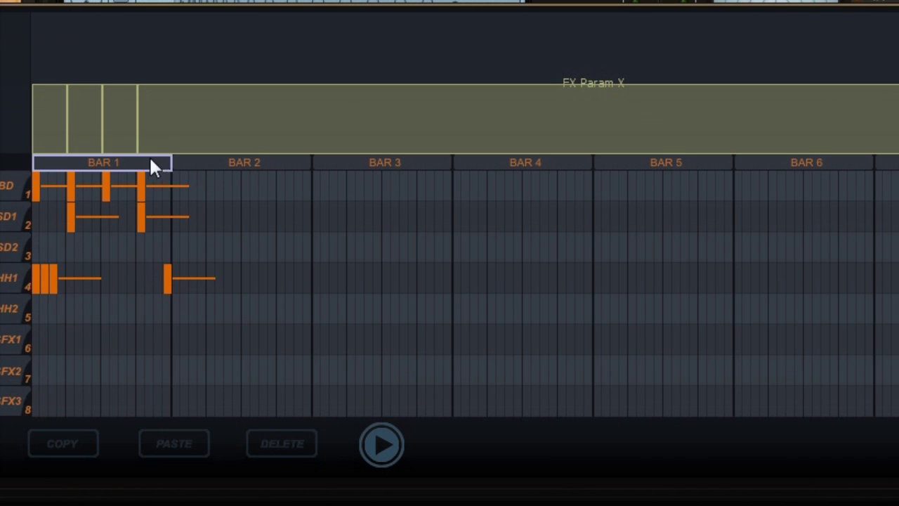
Copy bar 1's notes into bar 2 and play both bars back.
{"action": "left_click", "coordinate": [124, 160]}
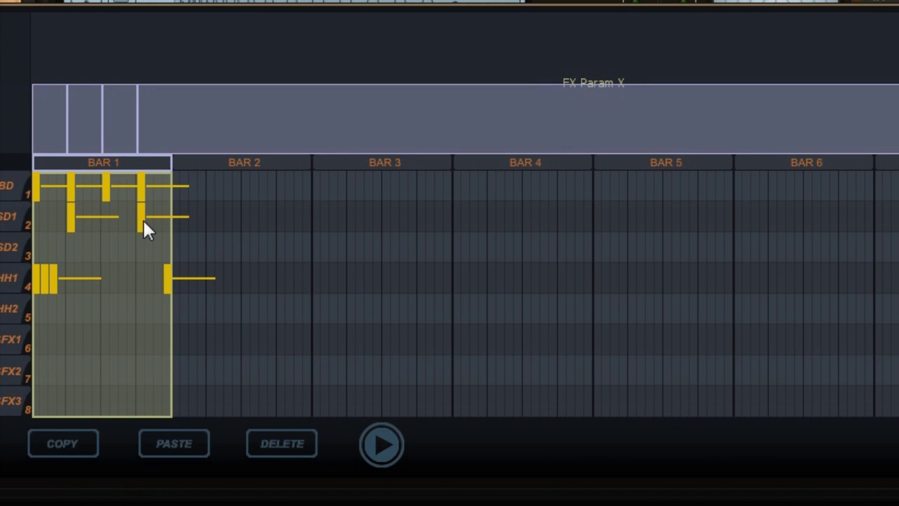
{"action": "left_click", "coordinate": [62, 443]}
{"action": "left_click", "coordinate": [216, 163]}
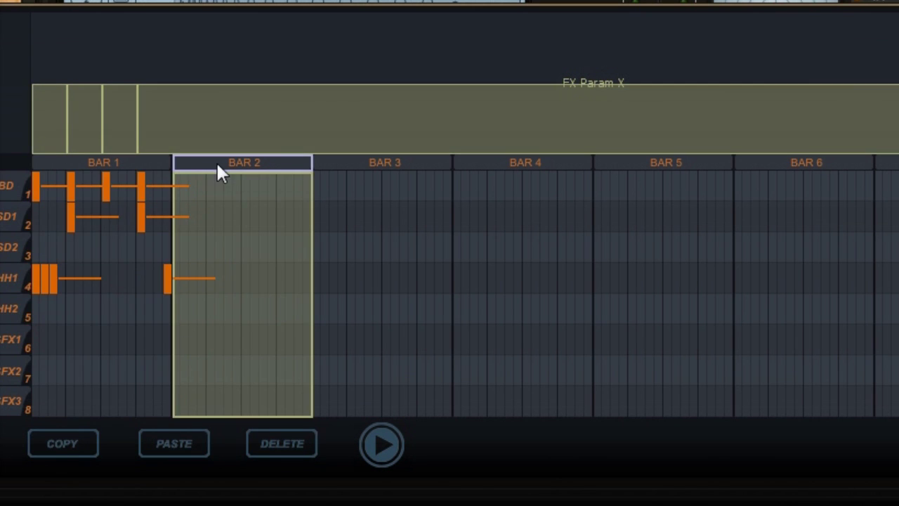
{"action": "left_click", "coordinate": [187, 443]}
{"action": "left_click", "coordinate": [380, 440]}
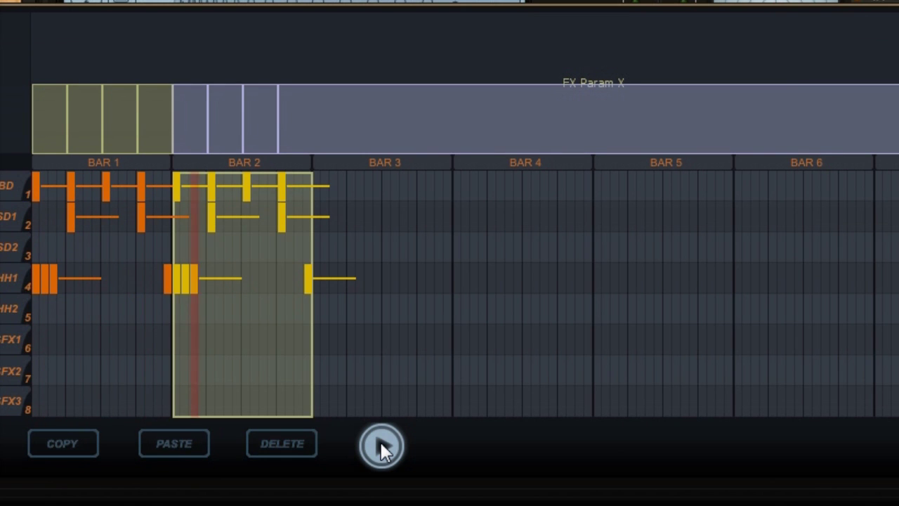
{"action": "left_click", "coordinate": [380, 441]}
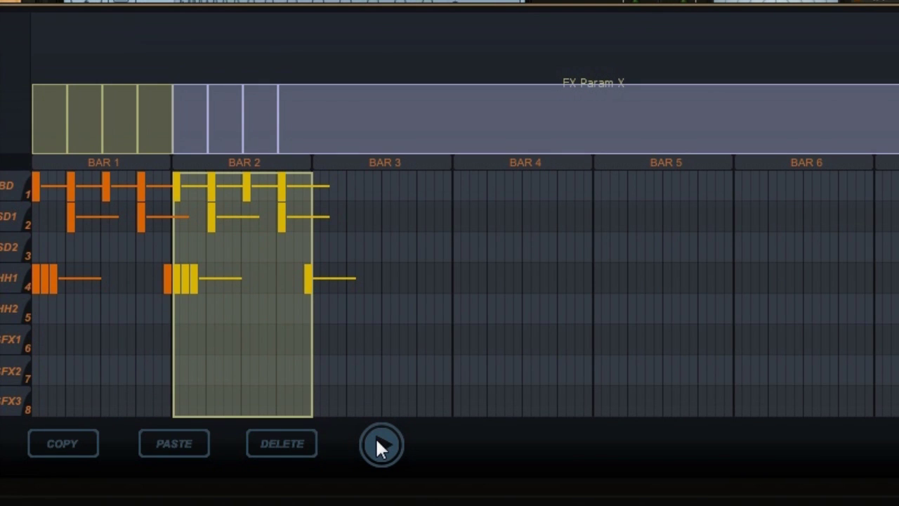
Paint a run of HH1 hi-hat notes across bar 1 and play it back.
{"action": "left_click_drag", "start_coordinate": [59, 280], "coordinate": [155, 292]}
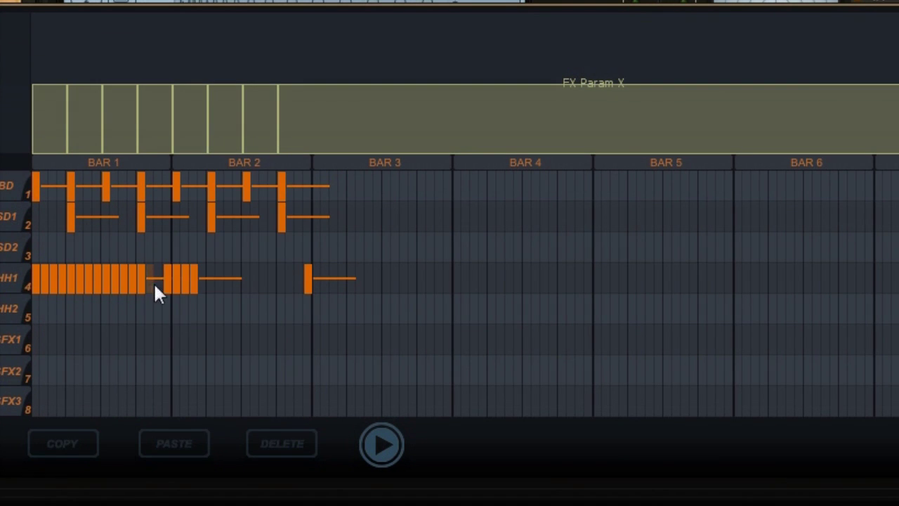
{"action": "left_click", "coordinate": [385, 442]}
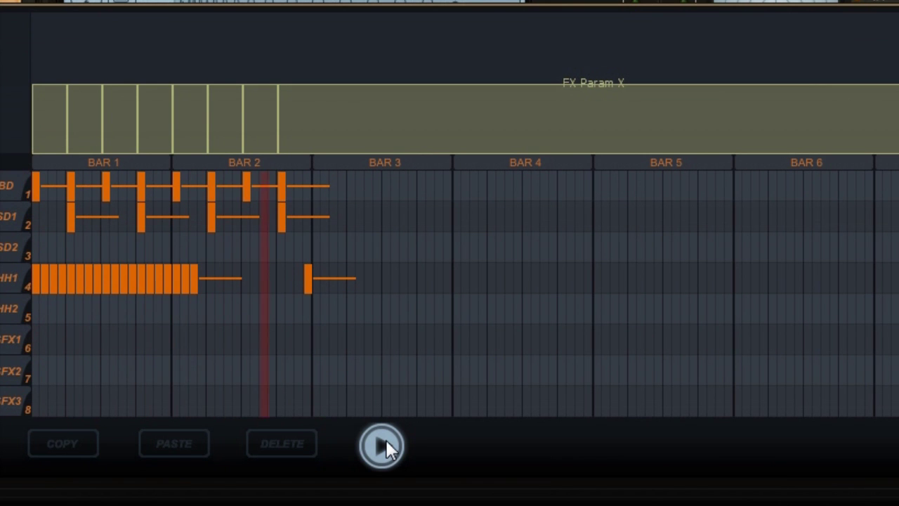
{"action": "left_click", "coordinate": [386, 439]}
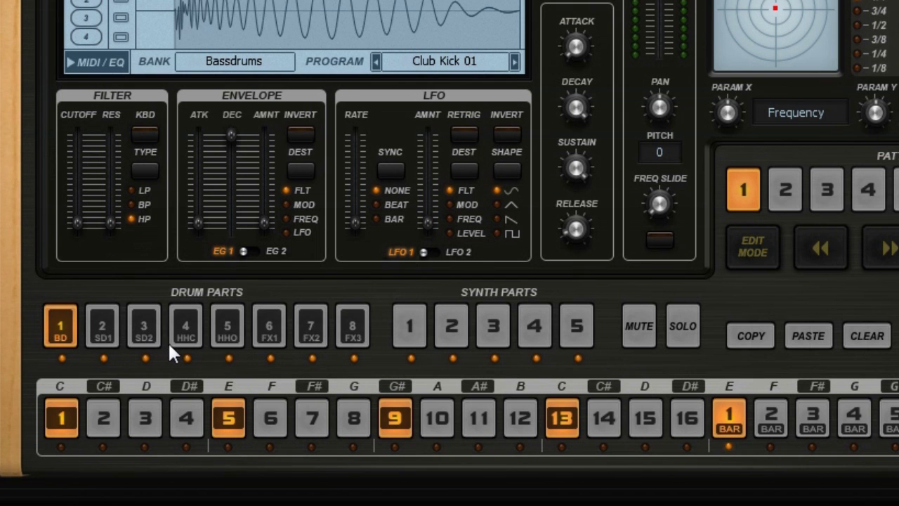
Select the HHC part, lower the low-pass frequency and make Param X the automation target.
{"action": "left_click", "coordinate": [182, 335]}
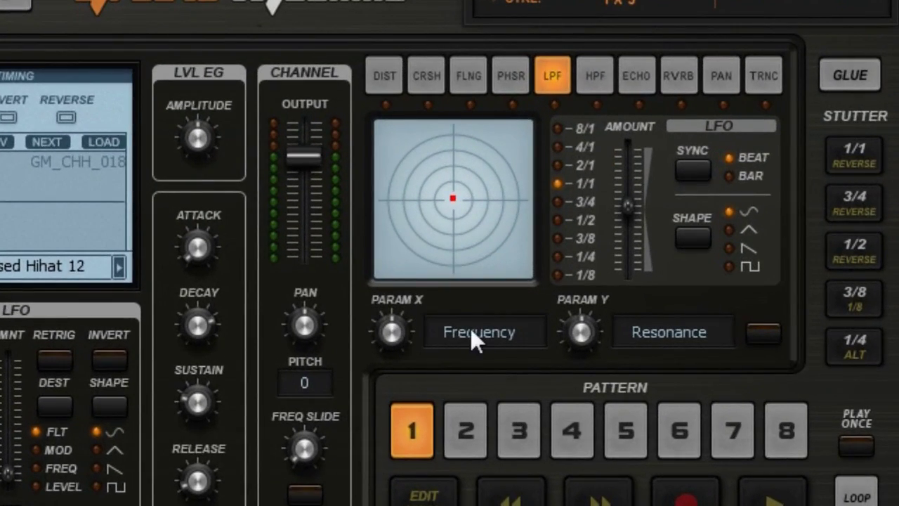
{"action": "left_click_drag", "start_coordinate": [393, 308], "coordinate": [392, 303]}
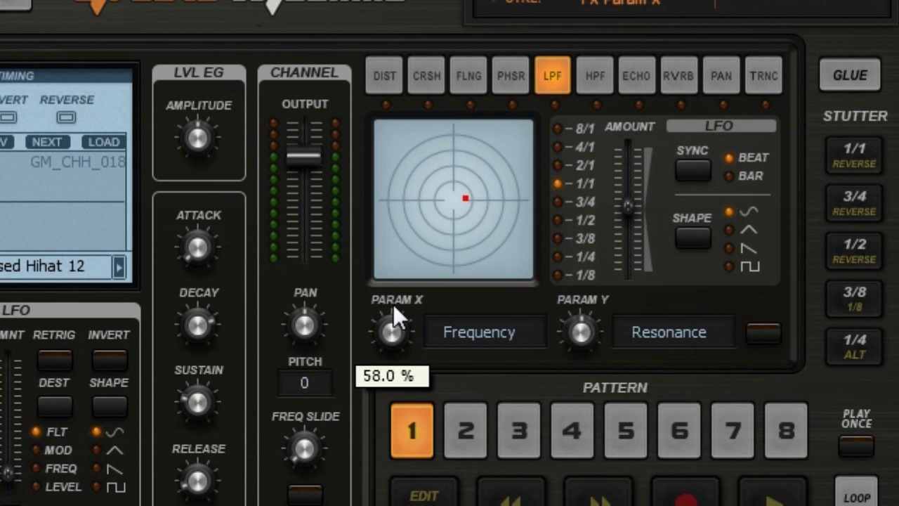
{"action": "left_click", "coordinate": [849, 76]}
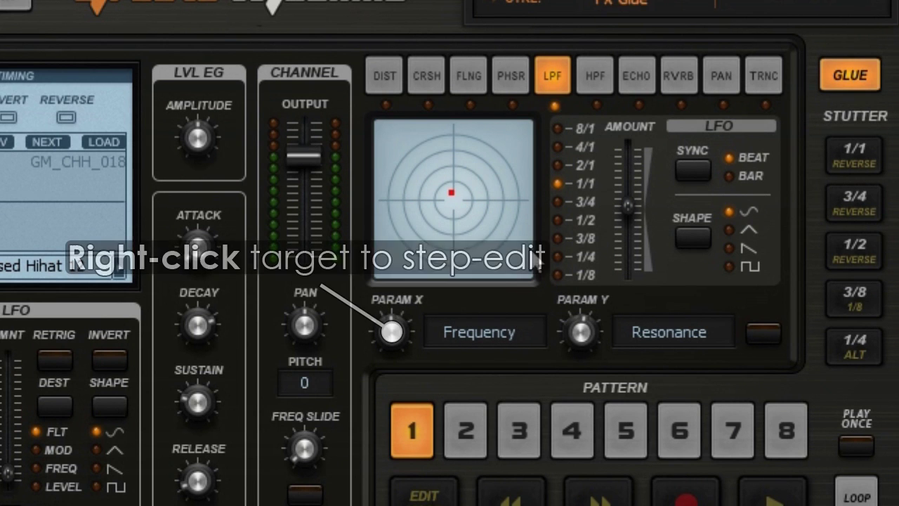
{"action": "left_click_drag", "start_coordinate": [391, 329], "coordinate": [392, 323]}
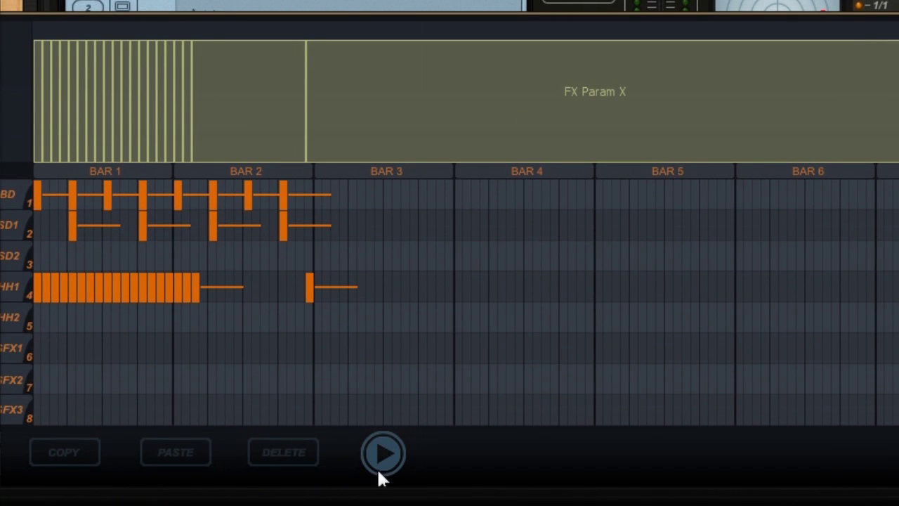
Draw rising Param X values across bar 1 during playback, then move to synth part 1.
{"action": "left_click", "coordinate": [381, 467]}
{"action": "mouse_move", "coordinate": [37, 55]}
{"action": "left_mouse_down"}
{"action": "mouse_move", "coordinate": [99, 58]}
{"action": "mouse_move", "coordinate": [170, 28]}
{"action": "mouse_move", "coordinate": [231, 34]}
{"action": "mouse_move", "coordinate": [244, 72]}
{"action": "left_mouse_up"}
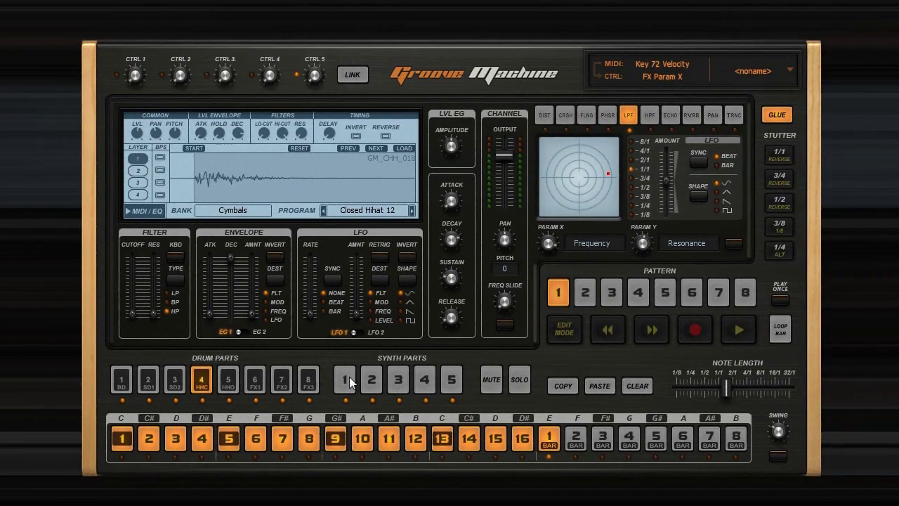
{"action": "left_click", "coordinate": [344, 378]}
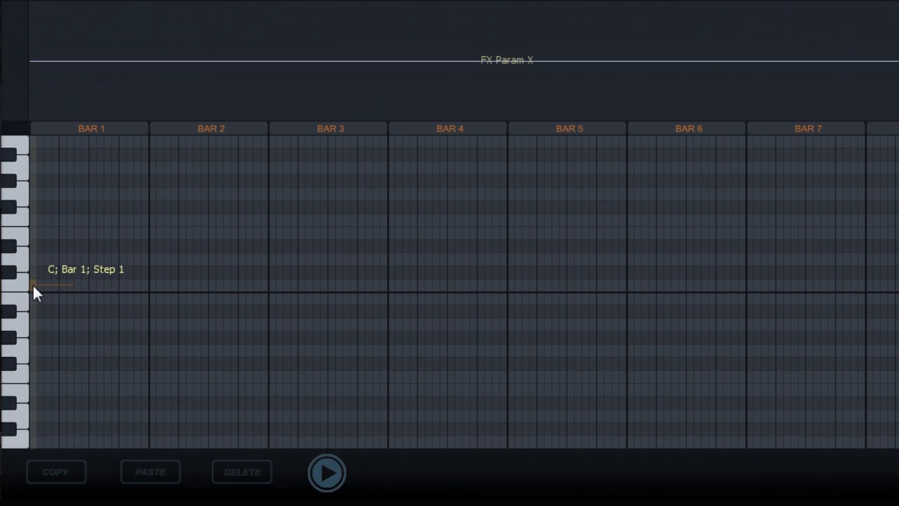
Add C notes at bar 1 steps 3 and 11 in synth part 1, then stop playback.
{"action": "left_click", "coordinate": [32, 284]}
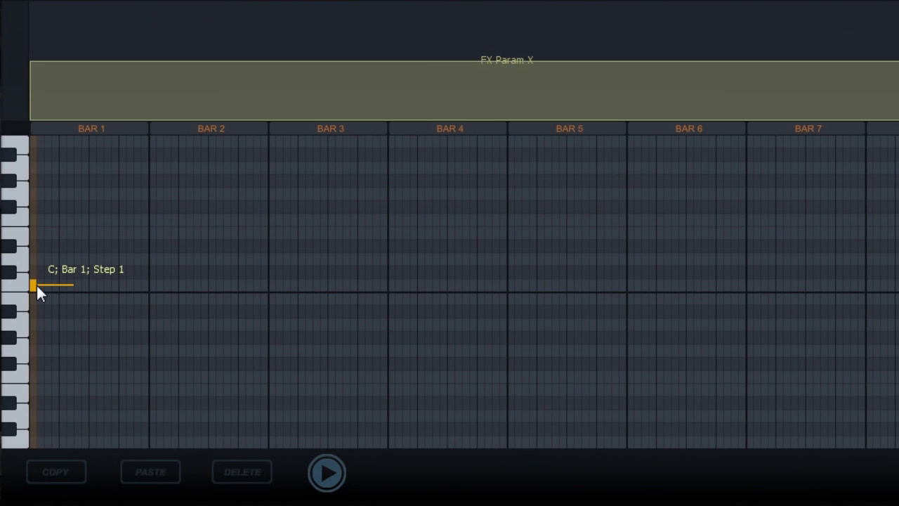
{"action": "left_click_drag", "start_coordinate": [36, 285], "coordinate": [48, 285]}
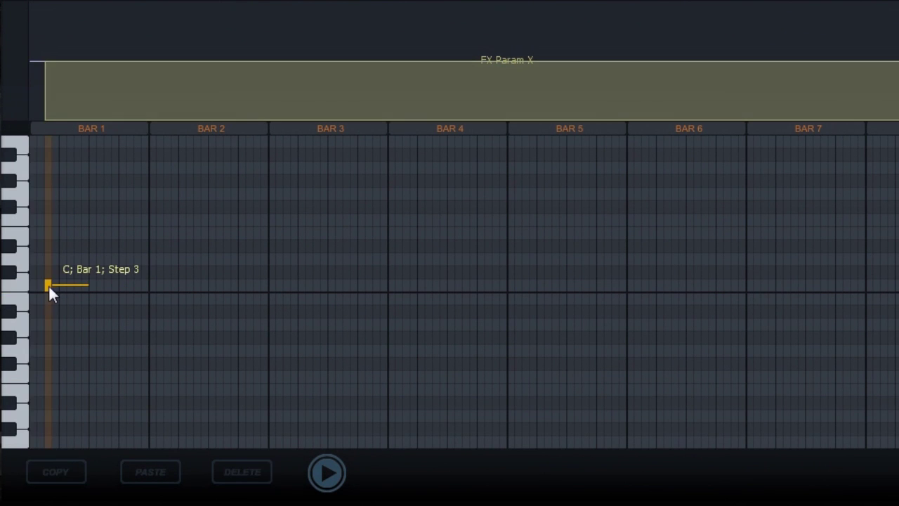
{"action": "left_click", "coordinate": [48, 283]}
{"action": "left_click", "coordinate": [48, 284]}
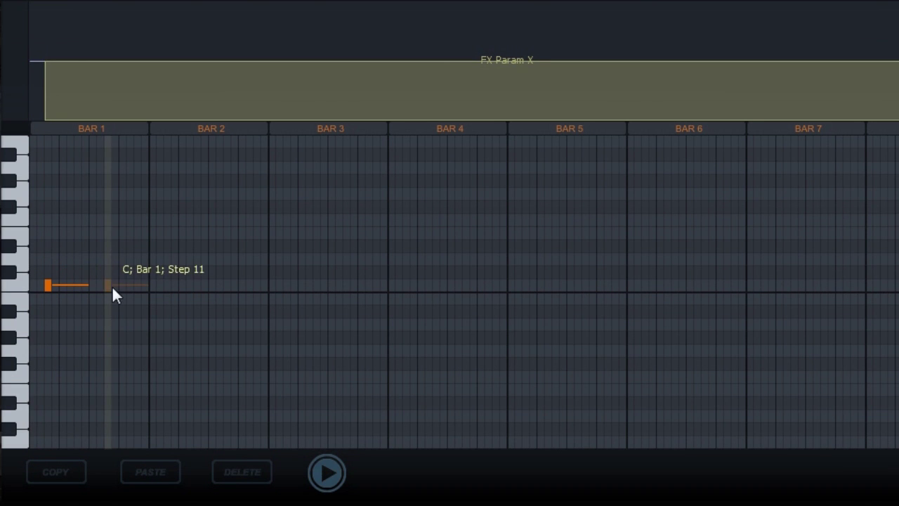
{"action": "left_click", "coordinate": [106, 285]}
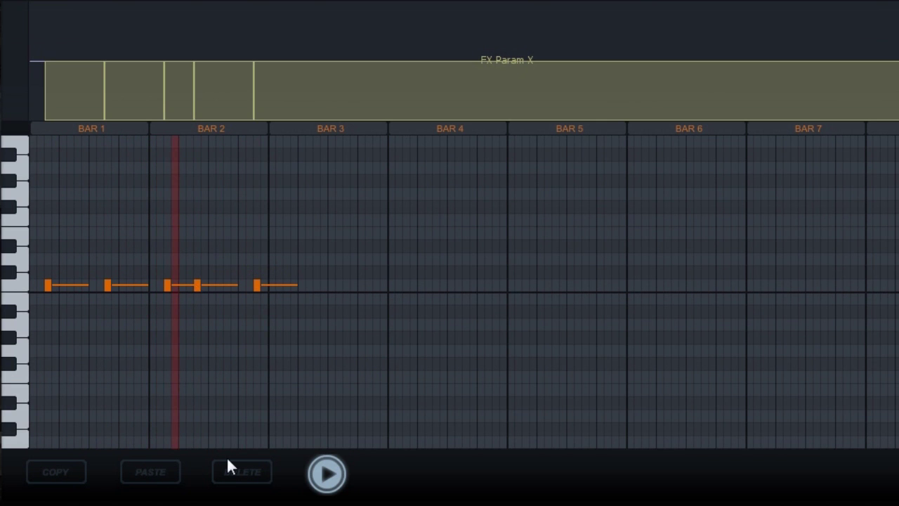
{"action": "left_click", "coordinate": [325, 479]}
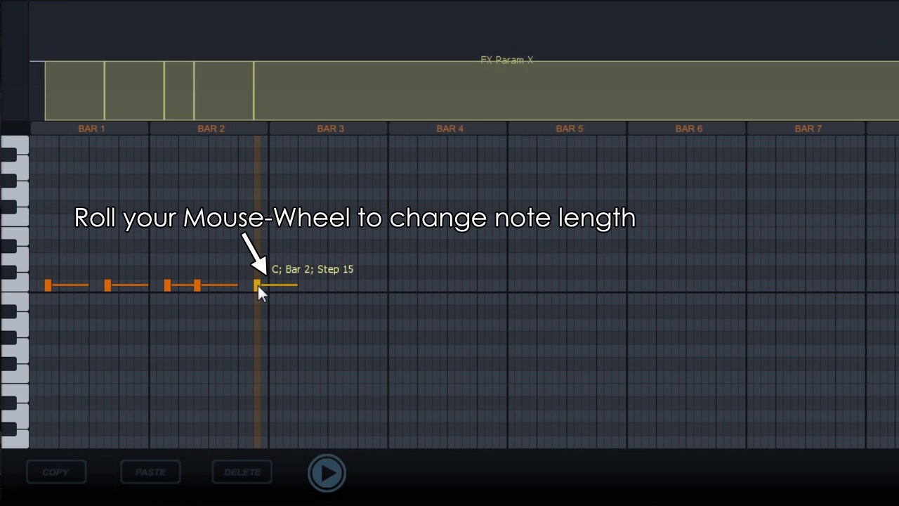
{"action": "scroll", "coordinate": [257, 285], "scroll_direction": "down", "scroll_amount": 1}
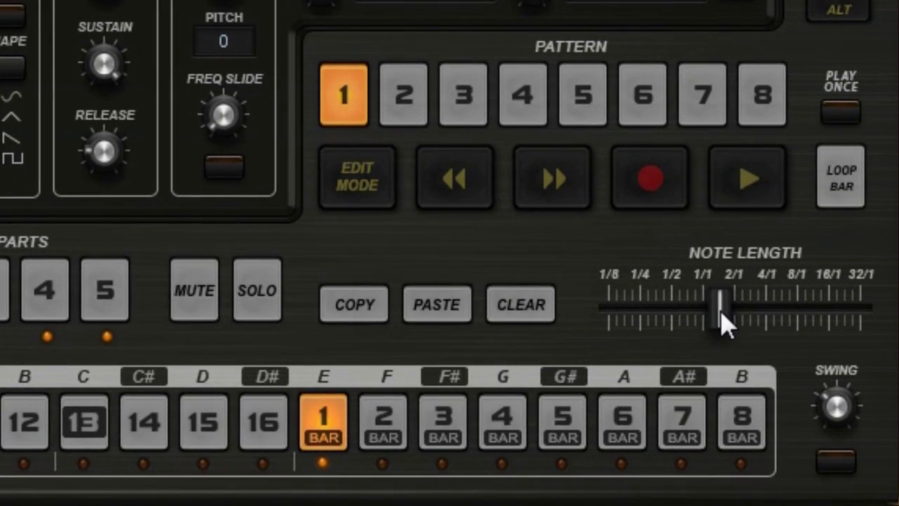
Set the default note length near 2/1 and give the FX Param X steps varied heights.
{"action": "mouse_move", "coordinate": [723, 324]}
{"action": "left_mouse_down"}
{"action": "mouse_move", "coordinate": [801, 324]}
{"action": "mouse_move", "coordinate": [690, 324]}
{"action": "mouse_move", "coordinate": [747, 325]}
{"action": "mouse_move", "coordinate": [718, 309]}
{"action": "left_mouse_up"}
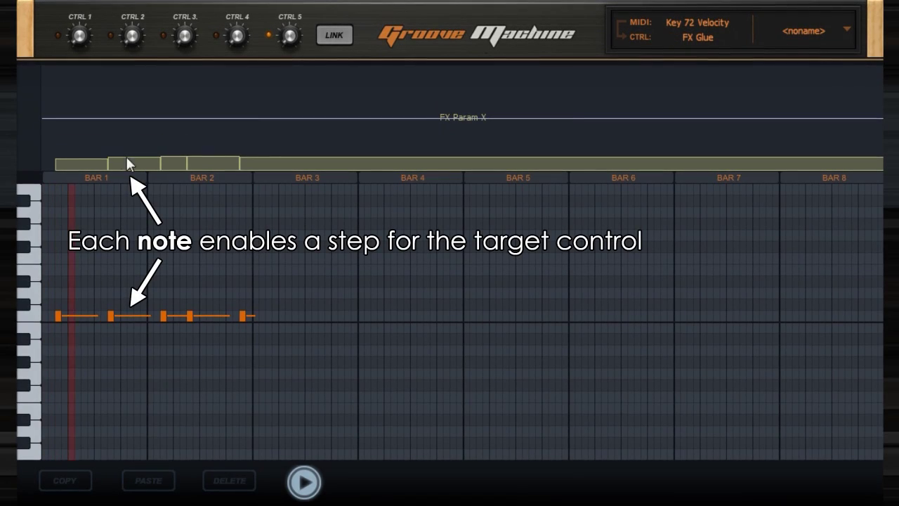
{"action": "mouse_move", "coordinate": [126, 161]}
{"action": "left_mouse_down"}
{"action": "mouse_move", "coordinate": [201, 141]}
{"action": "mouse_move", "coordinate": [252, 156]}
{"action": "left_mouse_up"}
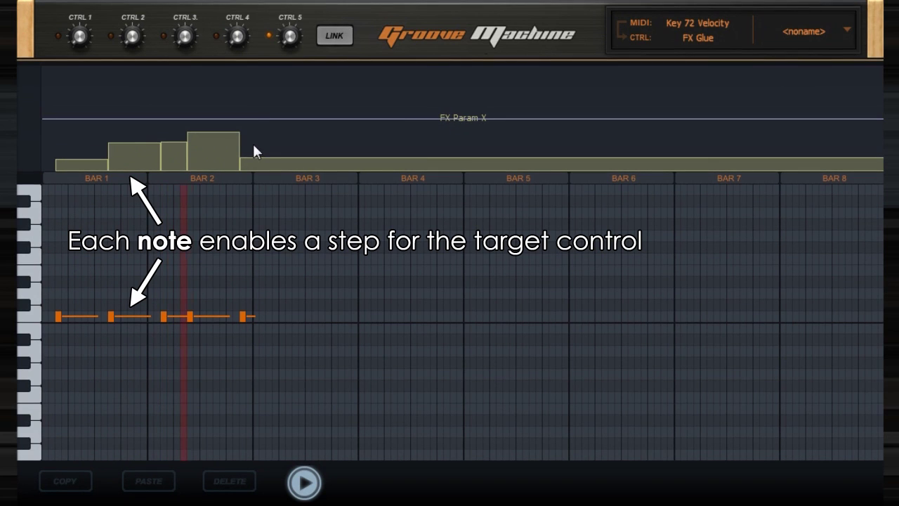
{"action": "left_click", "coordinate": [210, 144]}
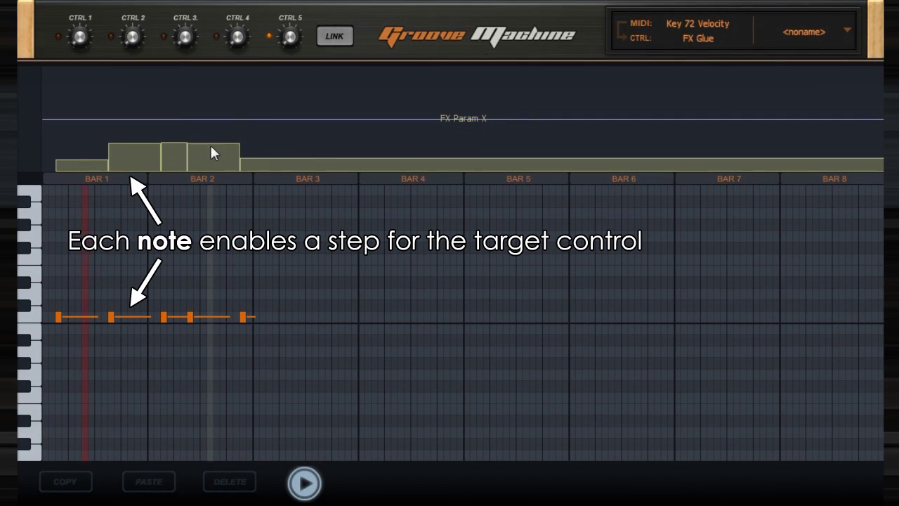
{"action": "left_click_drag", "start_coordinate": [210, 145], "coordinate": [211, 133]}
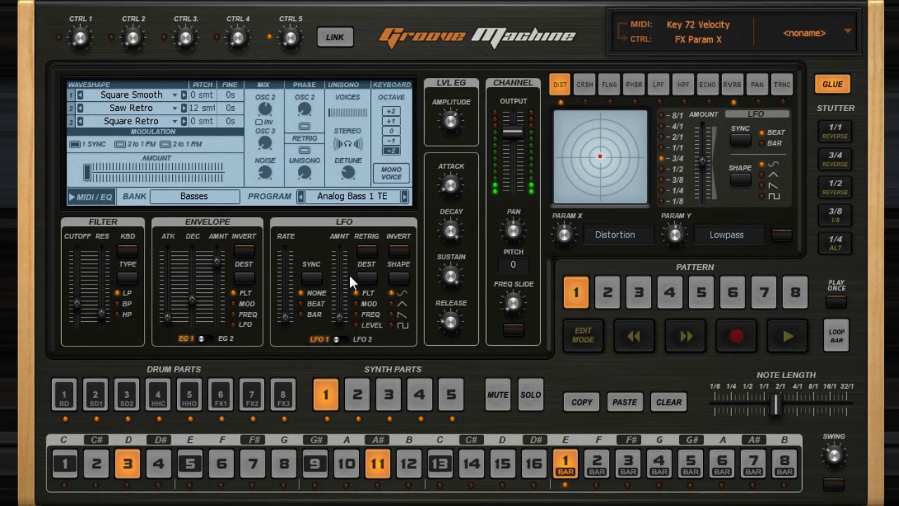
In the FX Glue lane, drop the first two steps to minimum.
{"action": "left_click", "coordinate": [831, 86]}
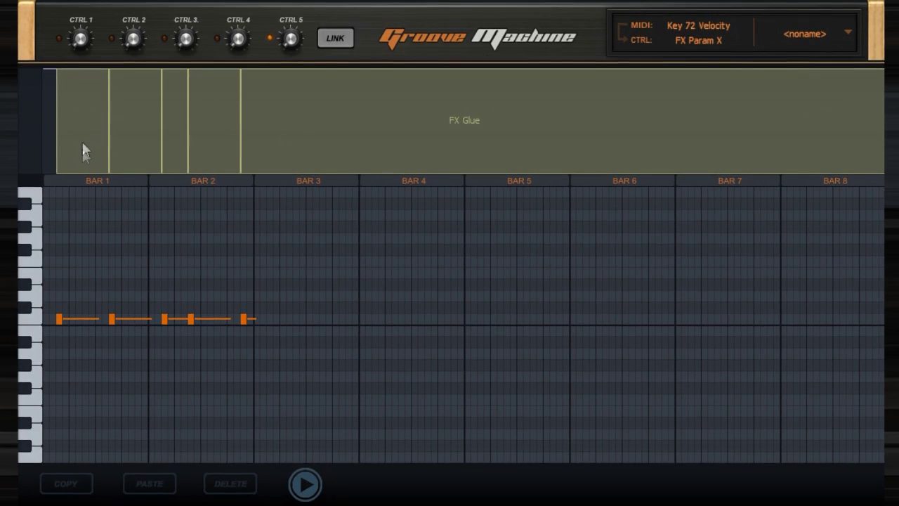
{"action": "left_click_drag", "start_coordinate": [82, 146], "coordinate": [140, 159]}
{"action": "left_click_drag", "start_coordinate": [172, 77], "coordinate": [175, 169]}
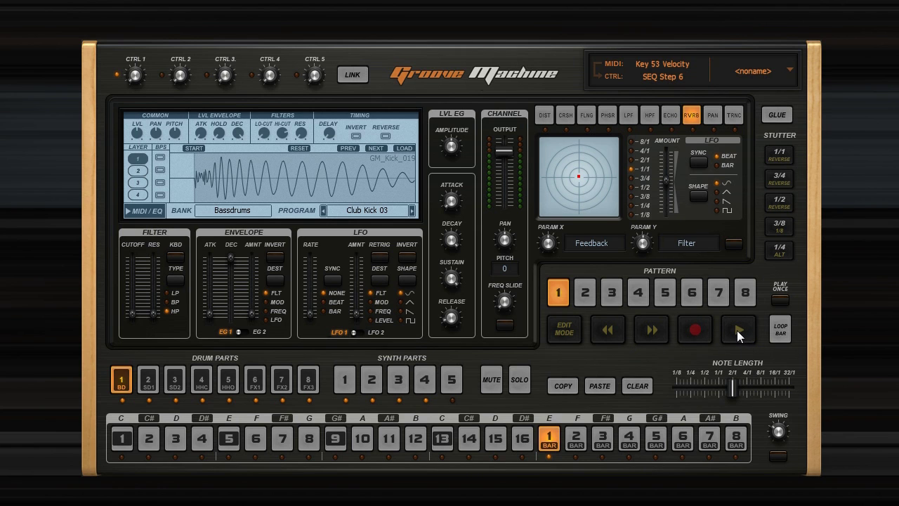
Arm recording and loop the sequencer to capture live kick, snare and hi-hat hits.
{"action": "left_click", "coordinate": [694, 330]}
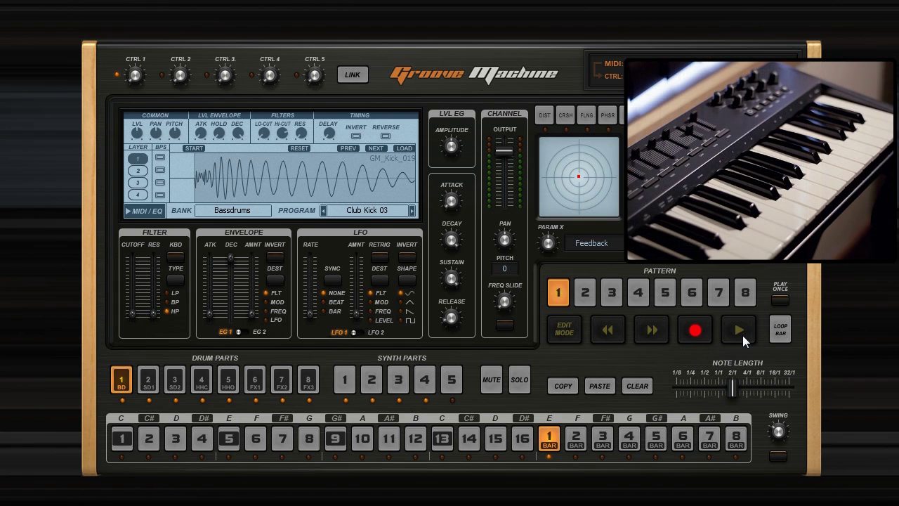
{"action": "left_click", "coordinate": [738, 330]}
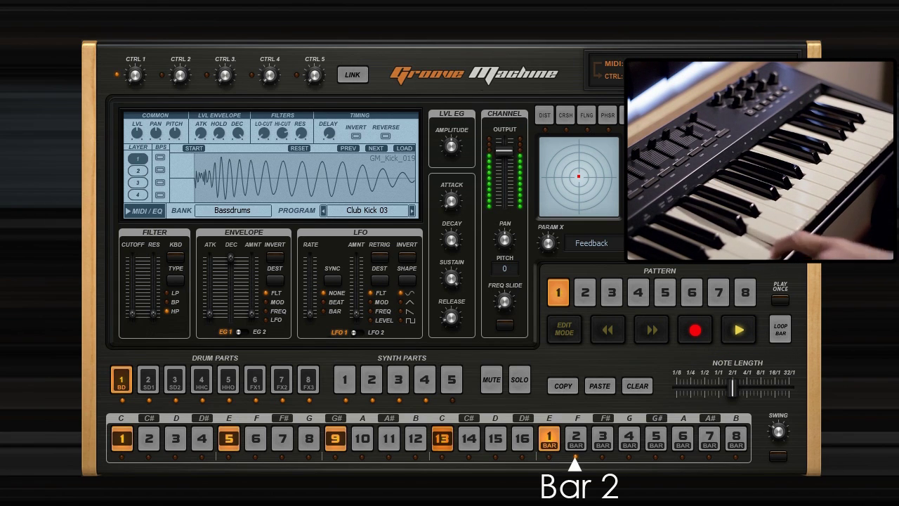
{"action": "left_click", "coordinate": [737, 330]}
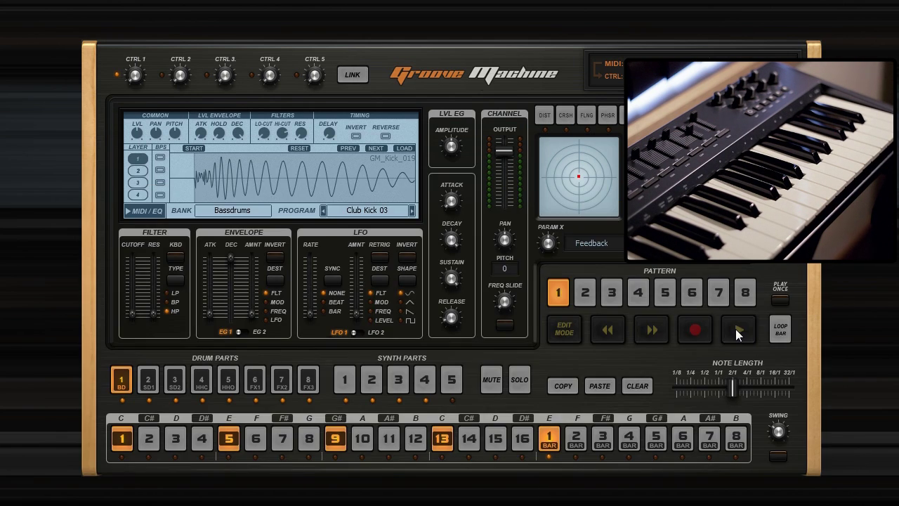
{"action": "left_click", "coordinate": [736, 329]}
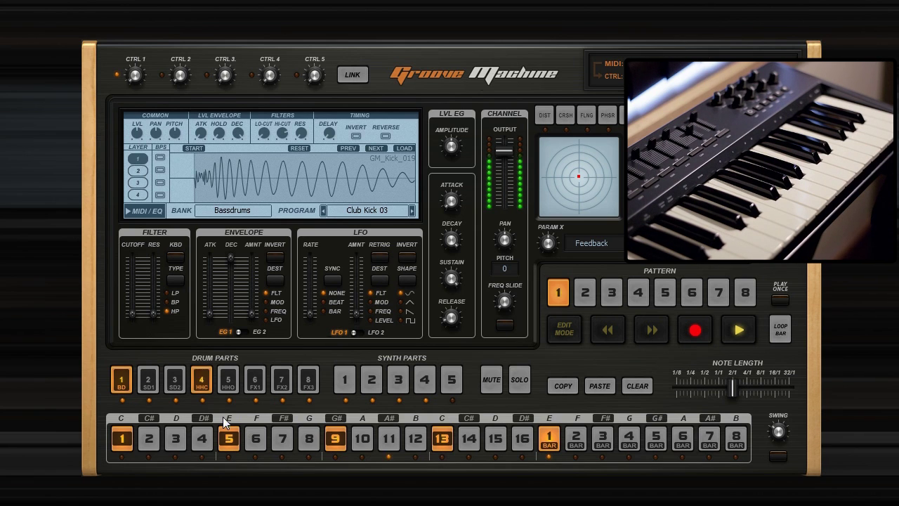
Raise the channel output slightly, view the BD kick and synth 2 parts, then stop playback.
{"action": "left_click_drag", "start_coordinate": [502, 174], "coordinate": [503, 169]}
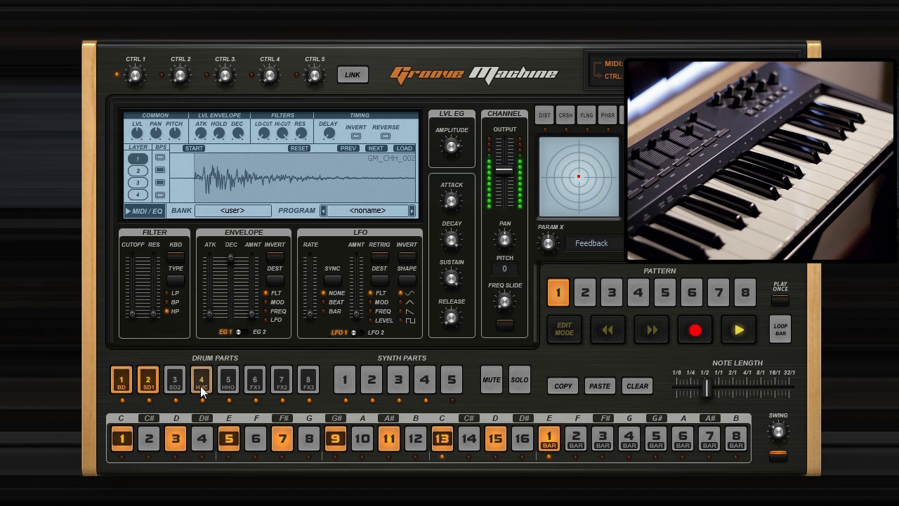
{"action": "left_click", "coordinate": [122, 379]}
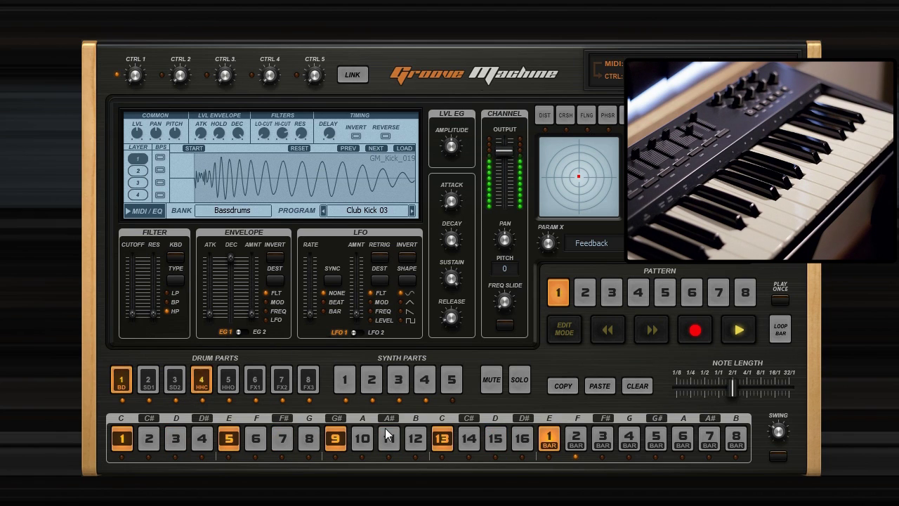
{"action": "left_click", "coordinate": [372, 379]}
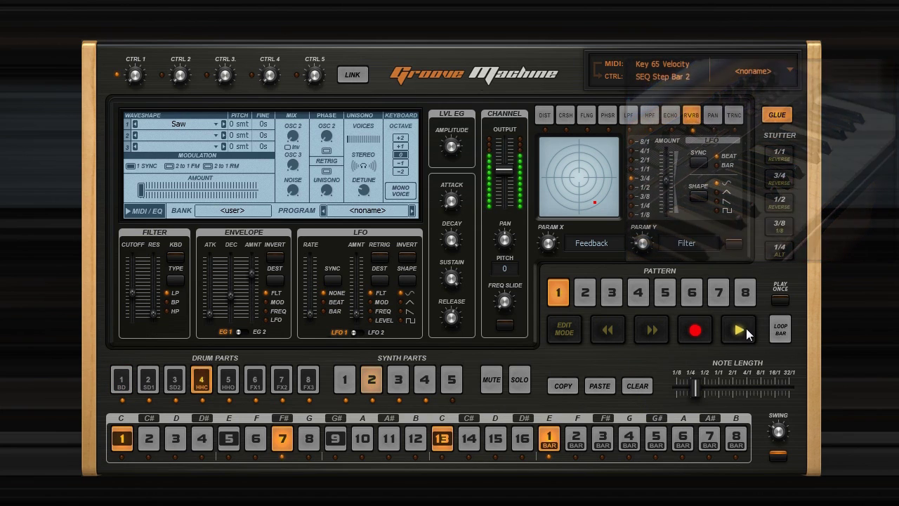
{"action": "left_click", "coordinate": [746, 328]}
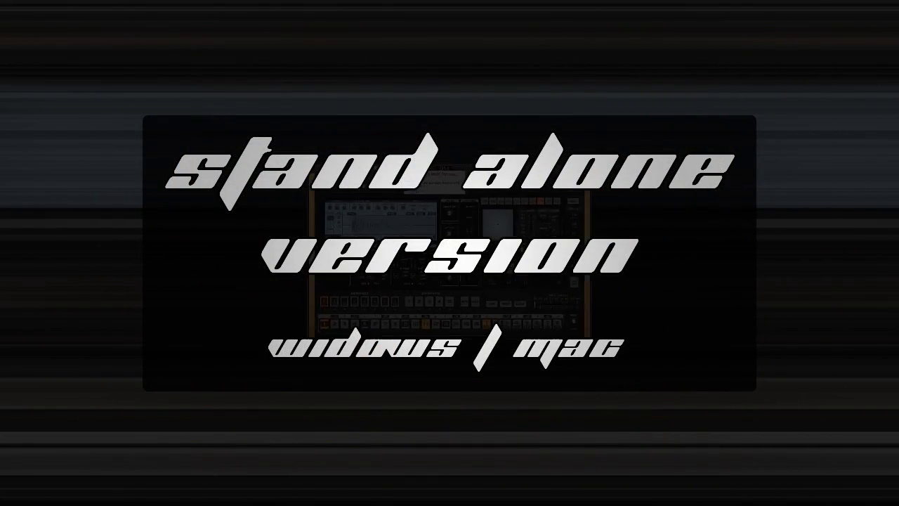
Play C3 on the on-screen keyboard and view the audio/MIDI options: ASIO, 44100 Hz, Oxygen 49.
{"action": "left_click", "coordinate": [357, 457]}
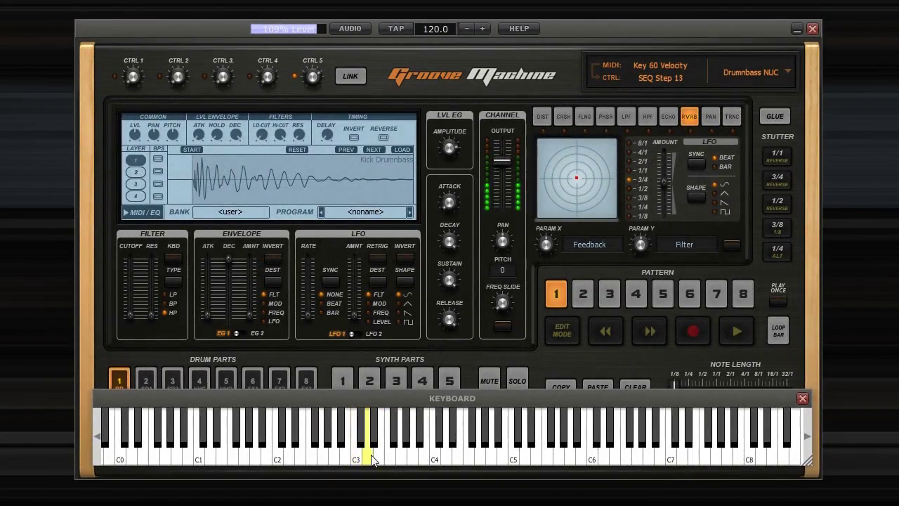
{"action": "left_click", "coordinate": [349, 30]}
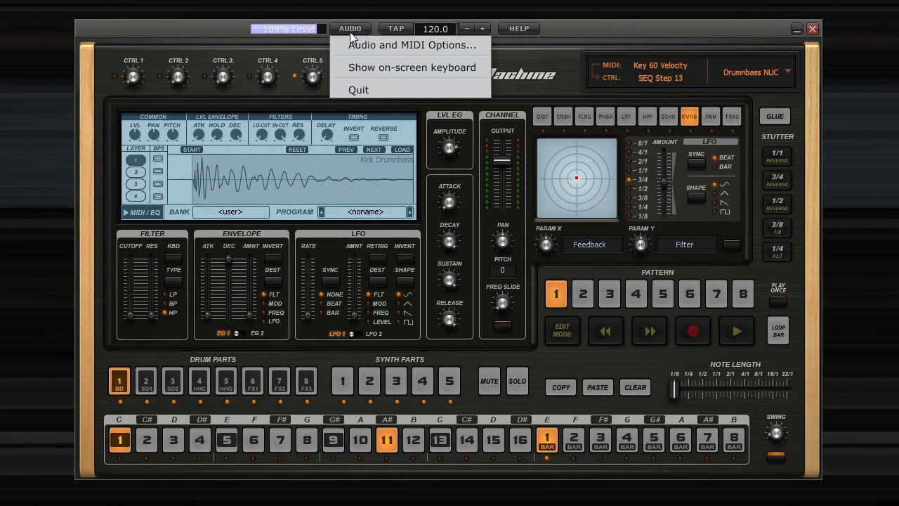
{"action": "left_click", "coordinate": [354, 40]}
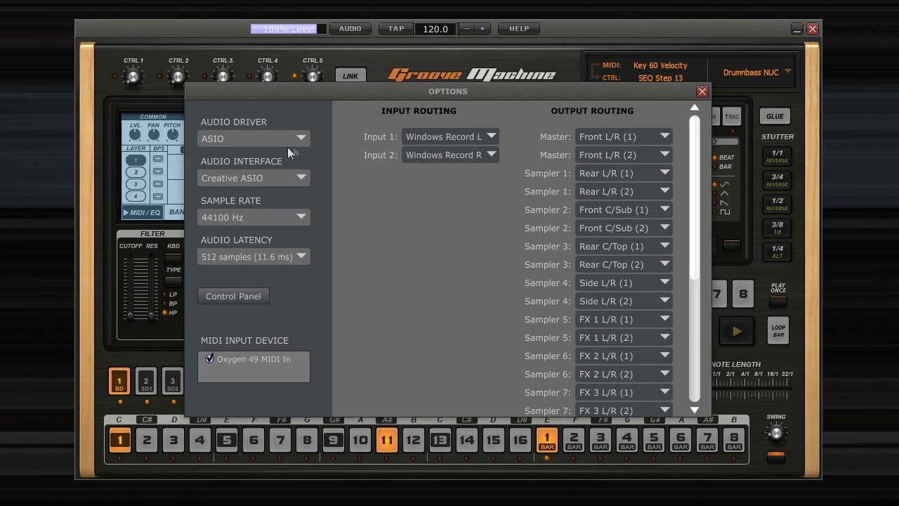